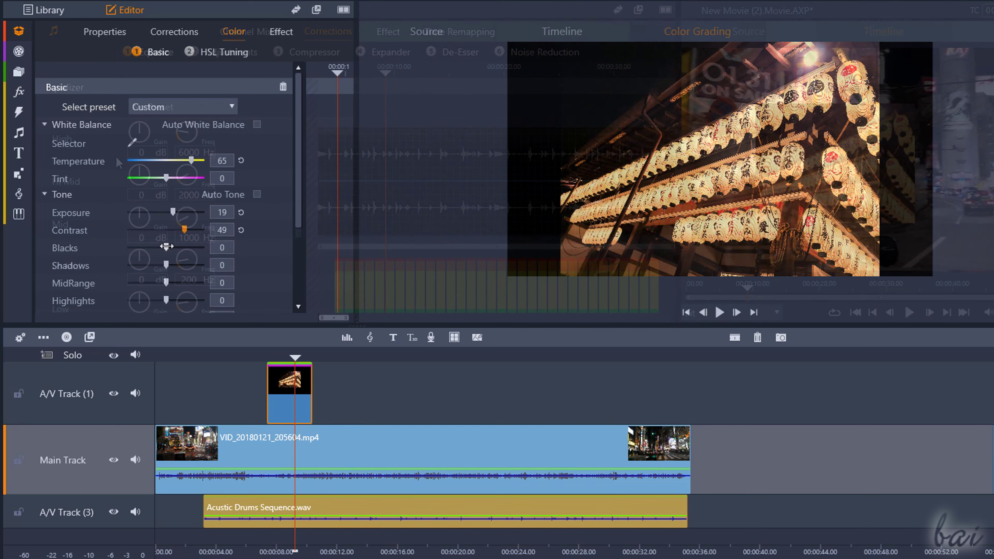
# - Raise the lantern photo's MidRange and Shadows sliders, then play back the project timeline
pyautogui.moveTo(166, 248); pyautogui.dragTo(174, 247)
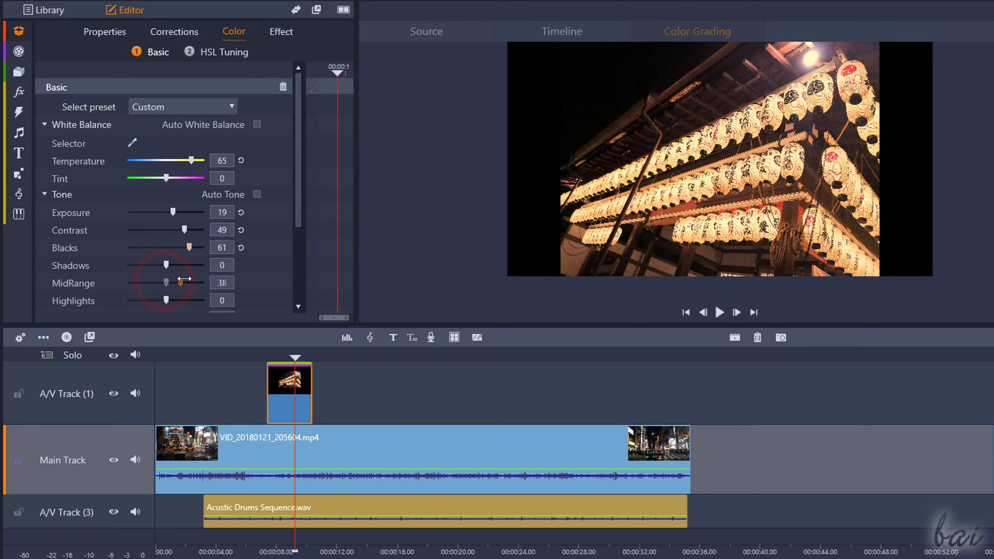
pyautogui.moveTo(184, 279)
pyautogui.mouseDown()
pyautogui.moveTo(181, 265)
pyautogui.moveTo(169, 266)
pyautogui.mouseUp()
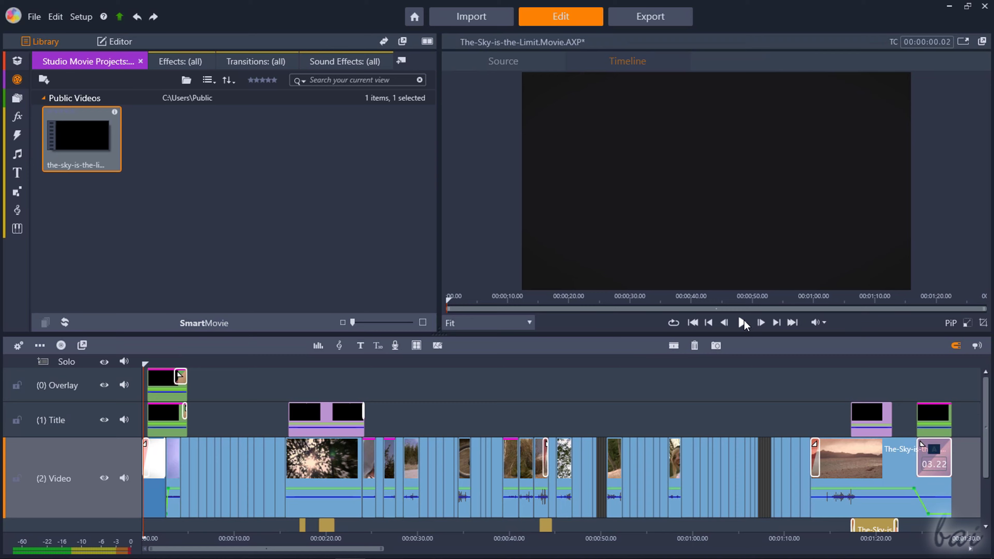
pyautogui.click(742, 322)
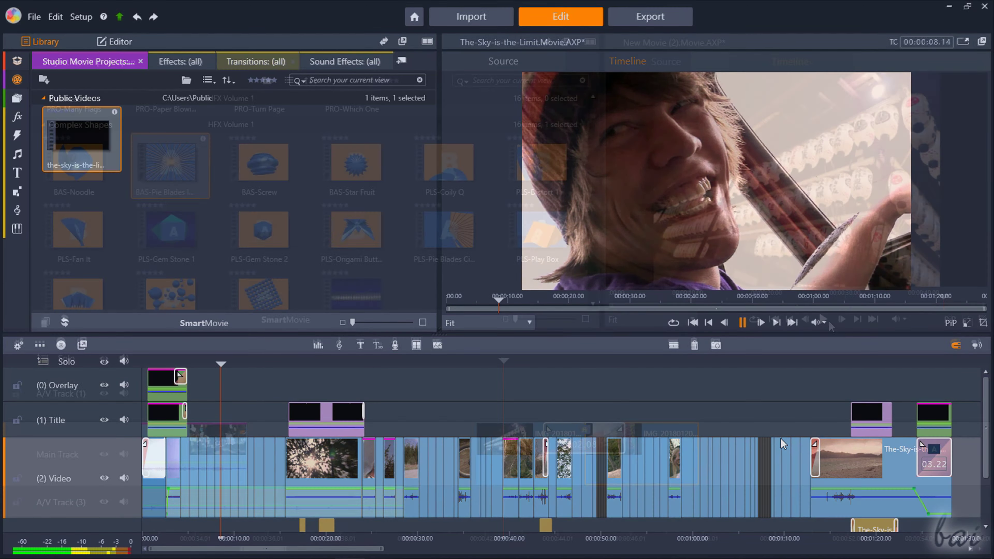
pyautogui.click(824, 318)
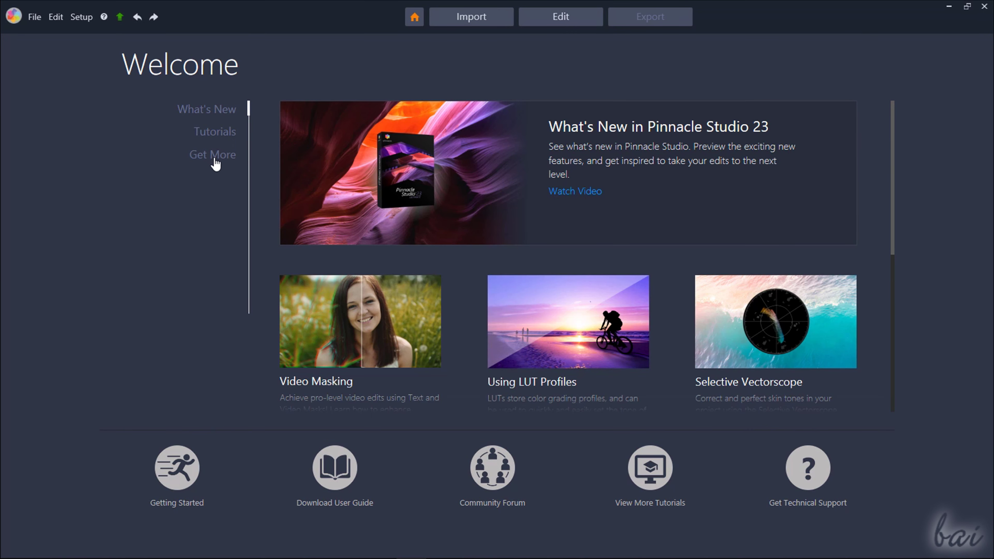
# - Browse the Welcome screen's tutorial cards, then return to the What's New overview
pyautogui.click(216, 132)
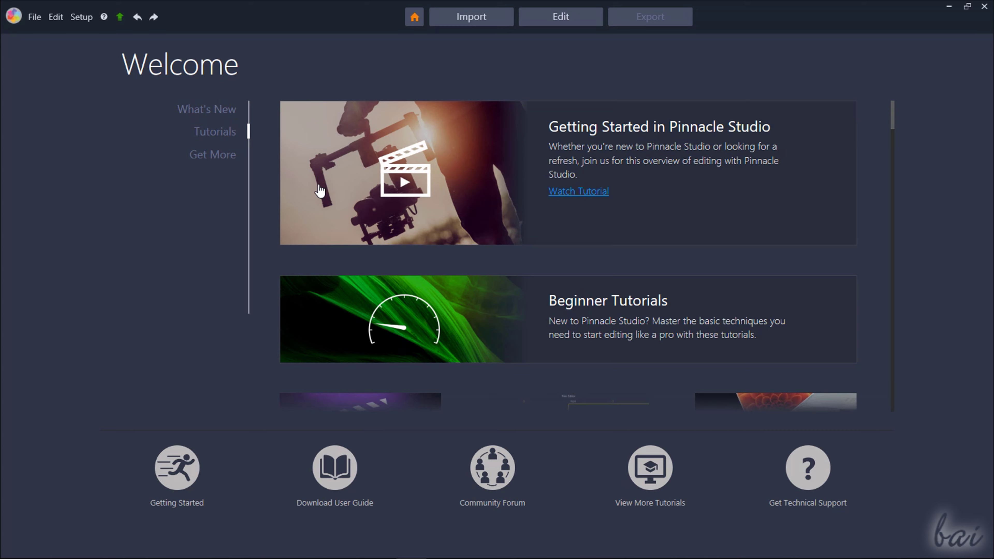
pyautogui.scroll(-10, 340, 254)
pyautogui.click(414, 18)
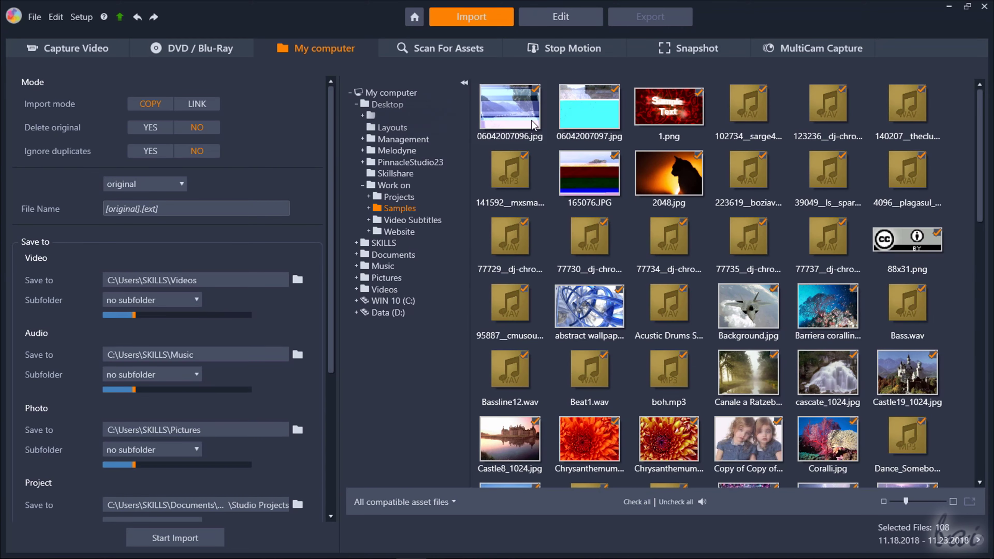
# - Drag the bmx_ya-ha! music from the Library onto A/V Track (2), keeping it at 0:00
pyautogui.scroll(-10, 836, 194)
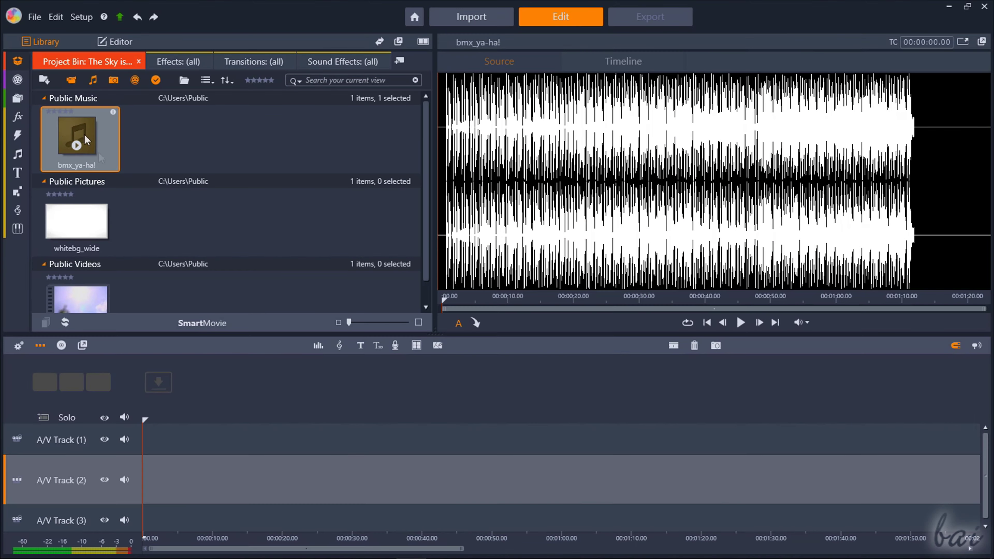
pyautogui.moveTo(85, 140); pyautogui.dragTo(157, 490)
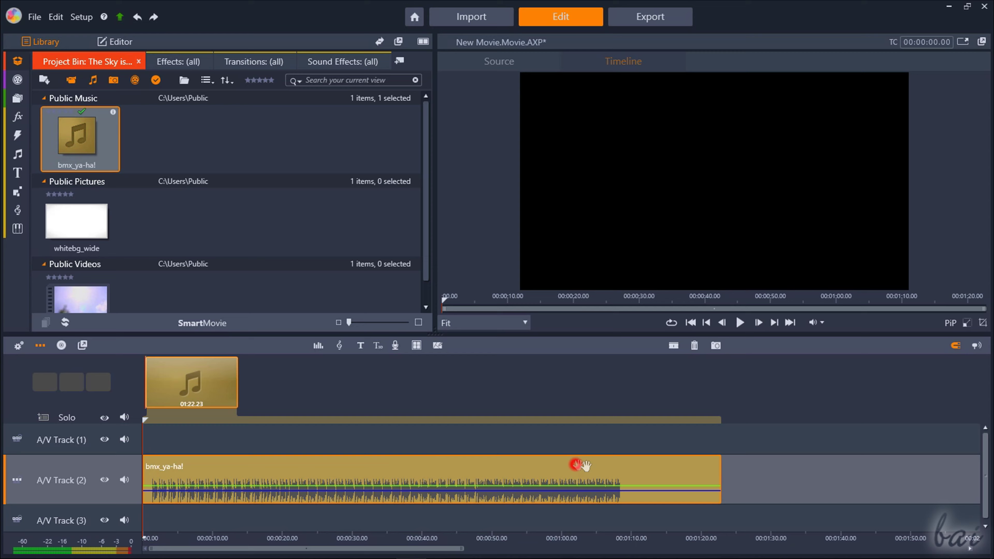
pyautogui.moveTo(585, 465); pyautogui.dragTo(496, 468)
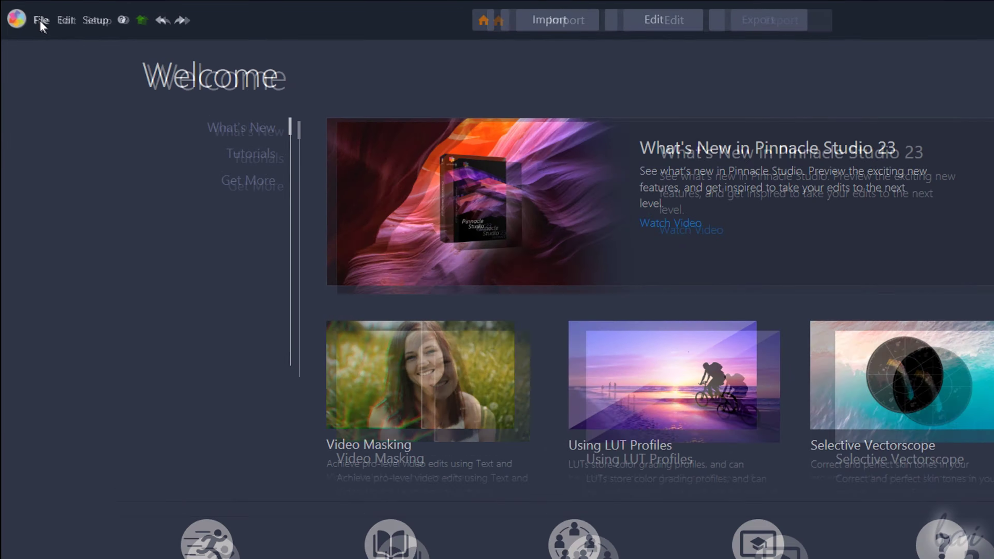
# - Create a new movie via File > New > Movie, discarding the previous project's changes
pyautogui.click(34, 17)
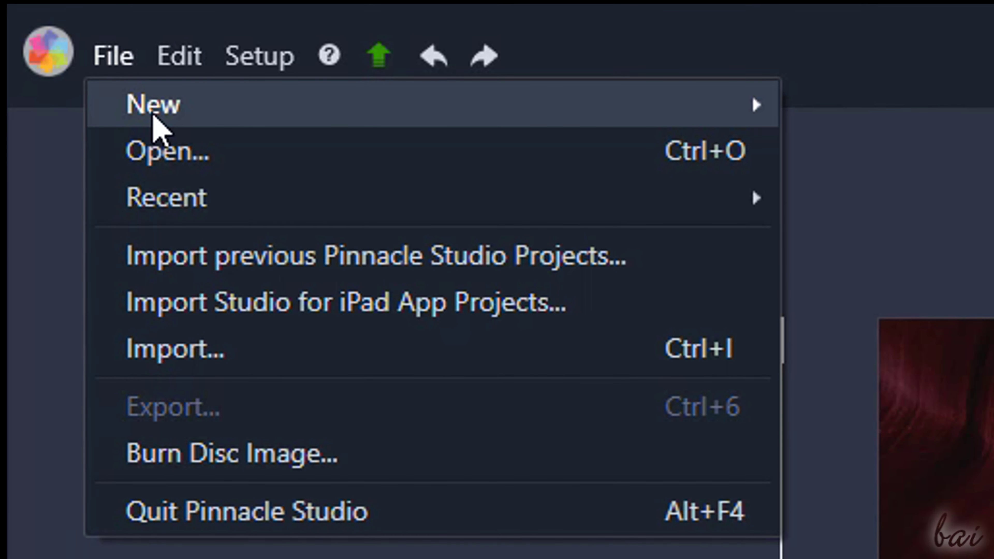
pyautogui.moveTo(582, 125)
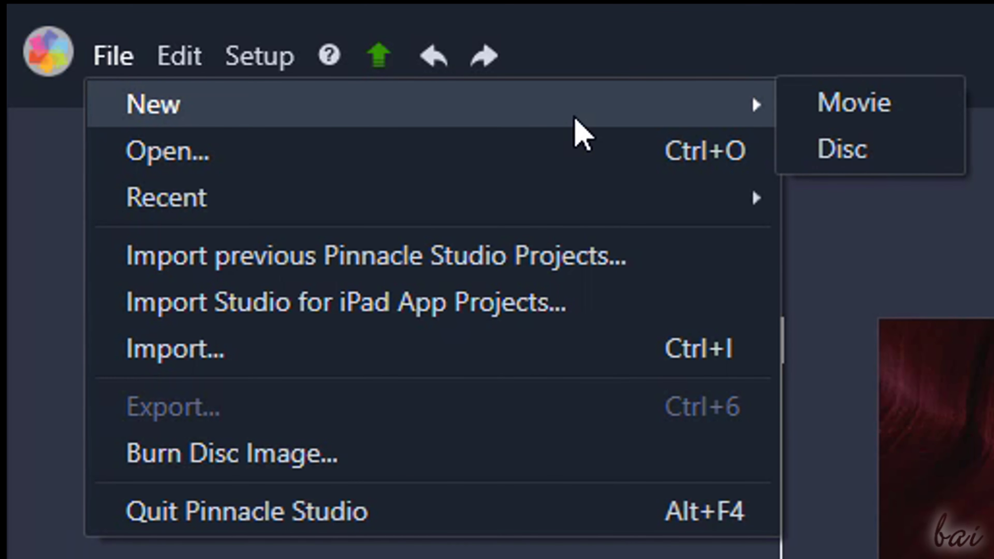
pyautogui.click(927, 113)
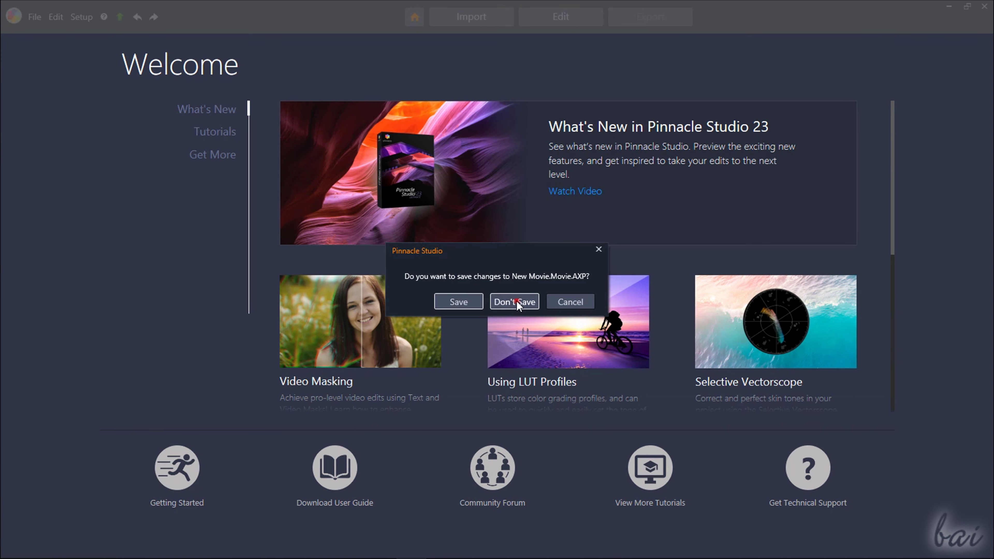
pyautogui.click(515, 302)
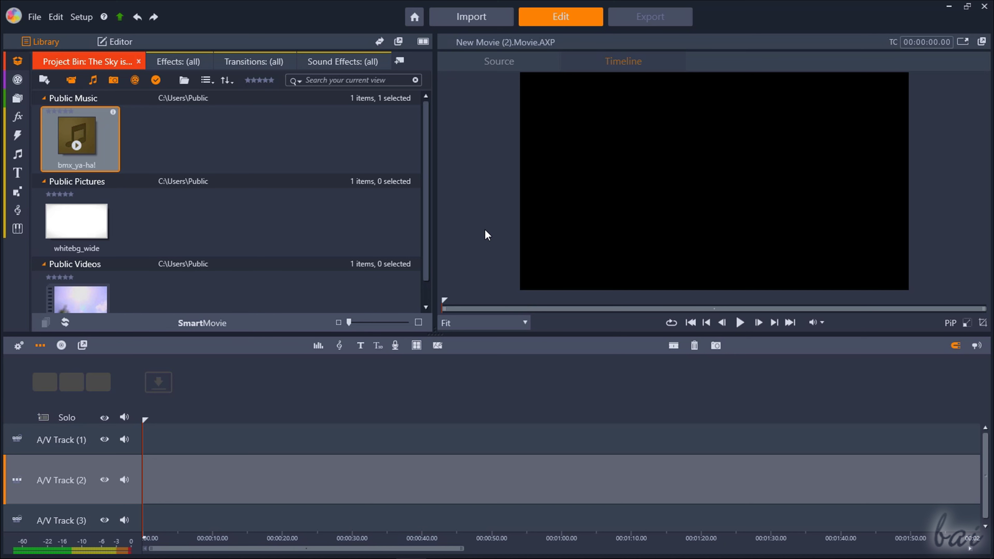
# - In the Import workspace, view the DVD, Stop Motion, Snapshot and Capture Video sources
pyautogui.click(465, 18)
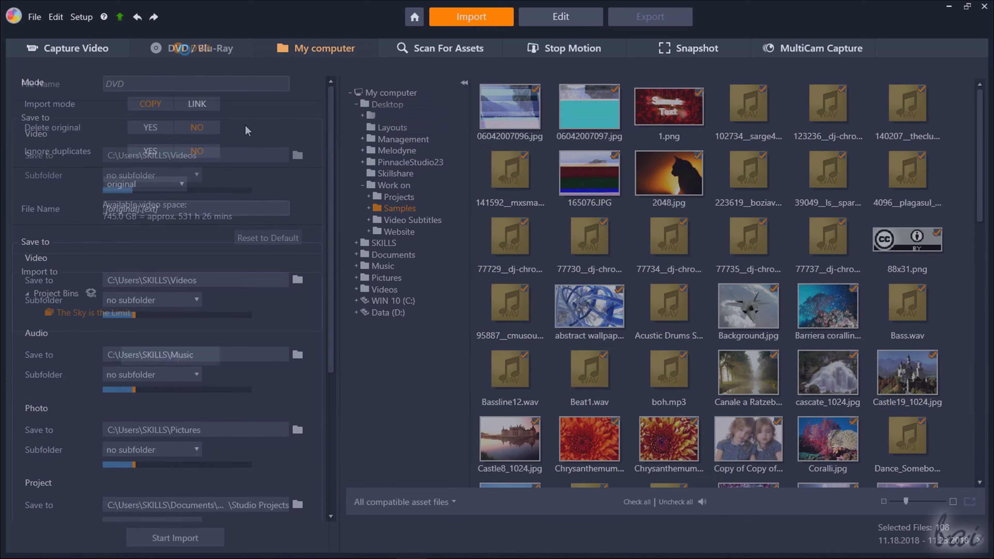
pyautogui.click(199, 48)
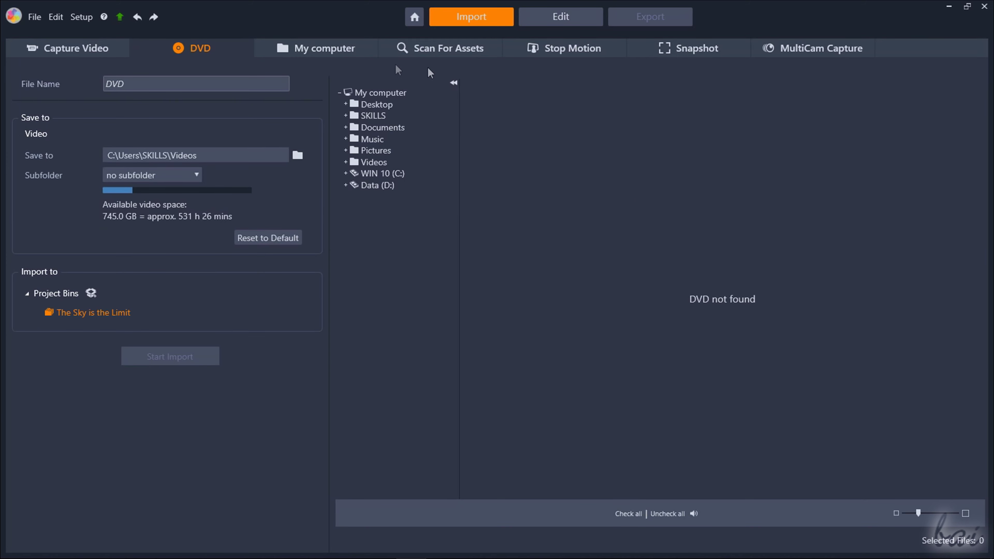
pyautogui.click(623, 56)
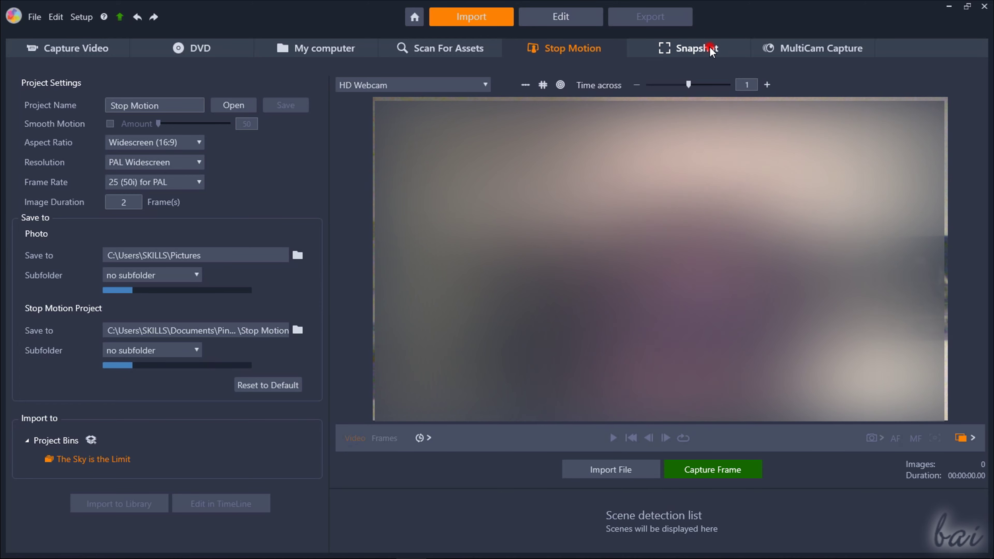
pyautogui.click(710, 49)
pyautogui.click(63, 47)
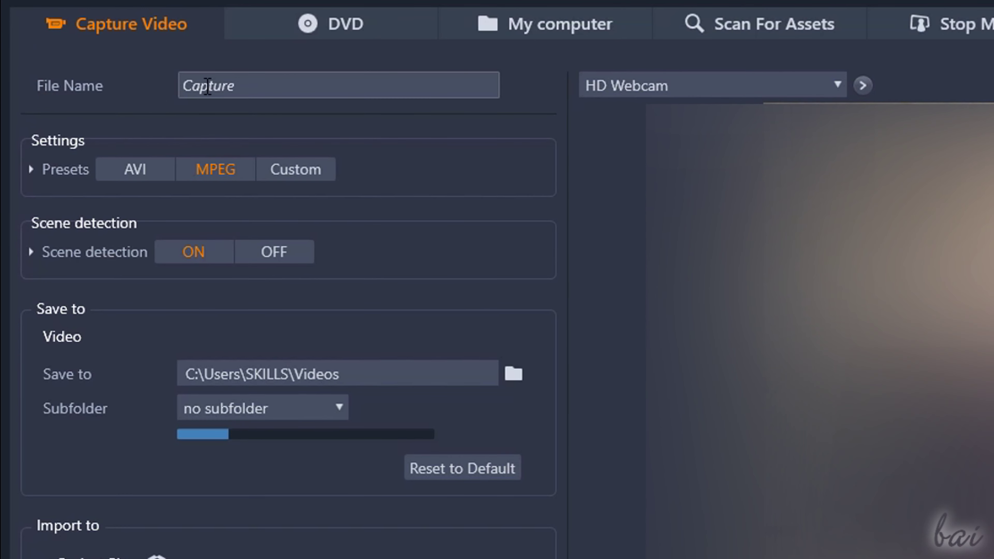
# - Inspect the capture File Name 'Capture' and Subfolder options unchanged, then go to Scan For Assets
pyautogui.click(132, 84)
pyautogui.doubleClick(258, 86)
pyautogui.click(257, 364)
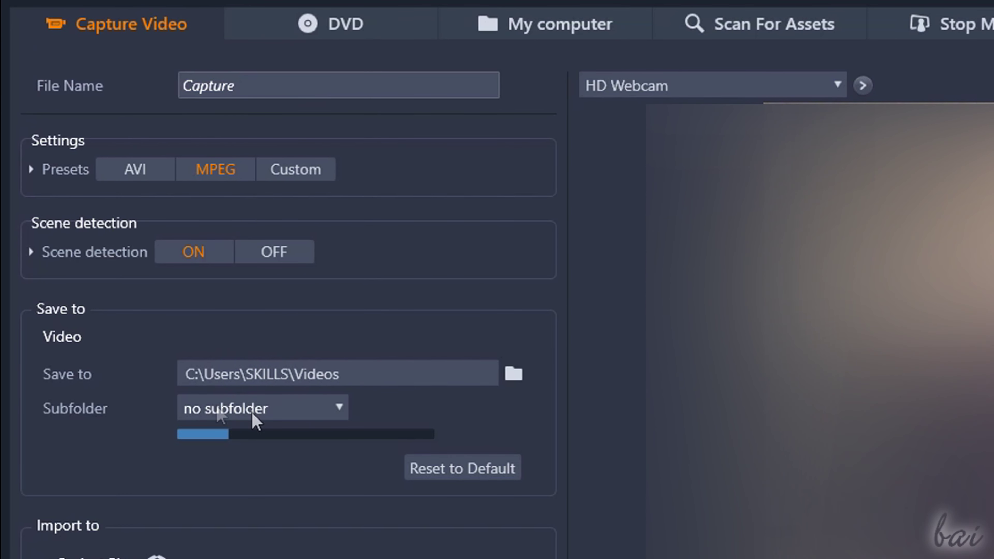
pyautogui.click(347, 412)
pyautogui.click(339, 411)
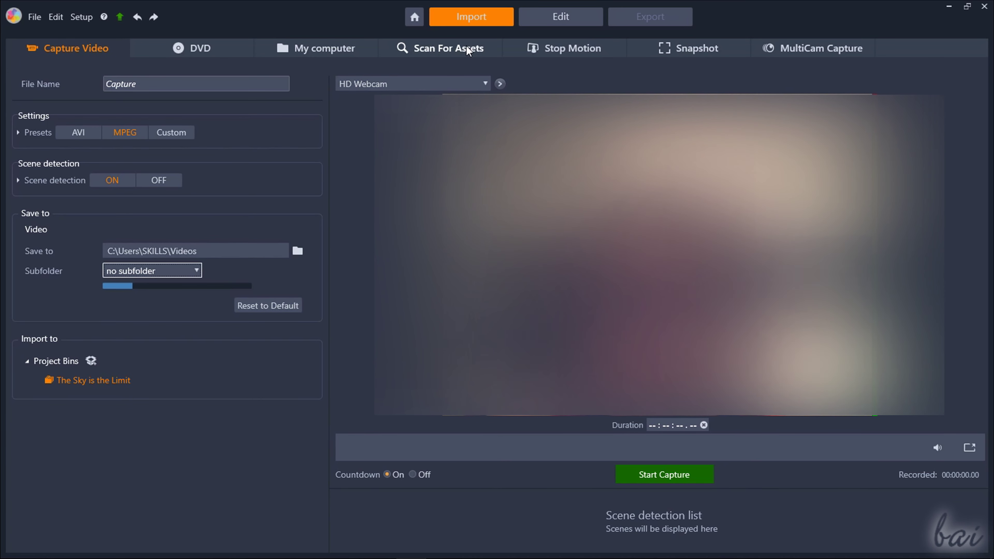
pyautogui.click(692, 34)
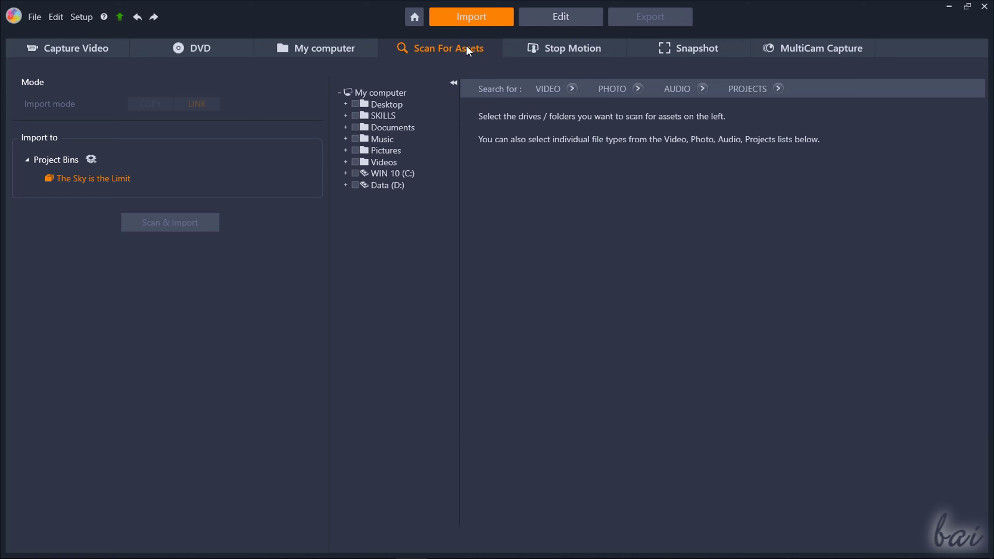
# - Expand Work on > Samples in the scan tree and tick the PinnacleStudio23 folder
pyautogui.click(324, 47)
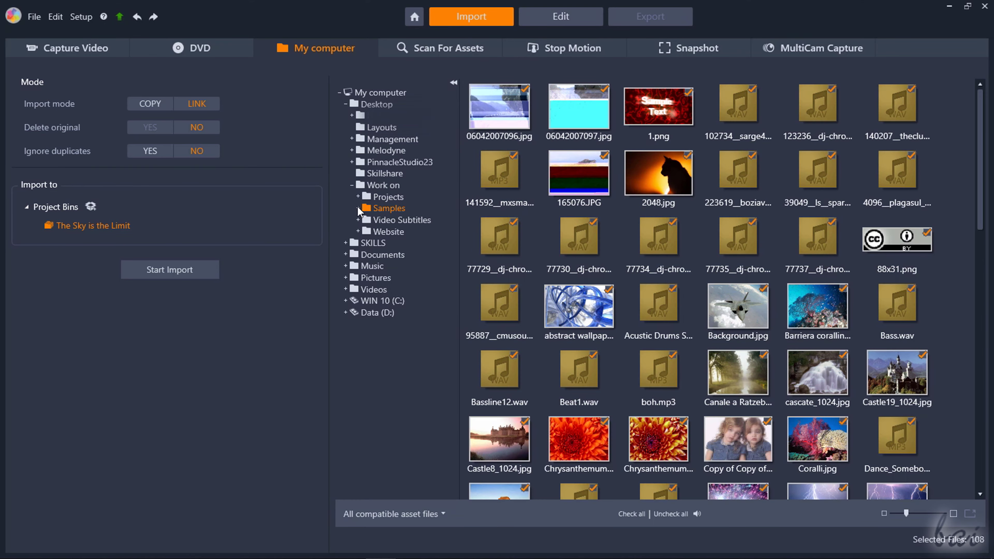
pyautogui.click(358, 208)
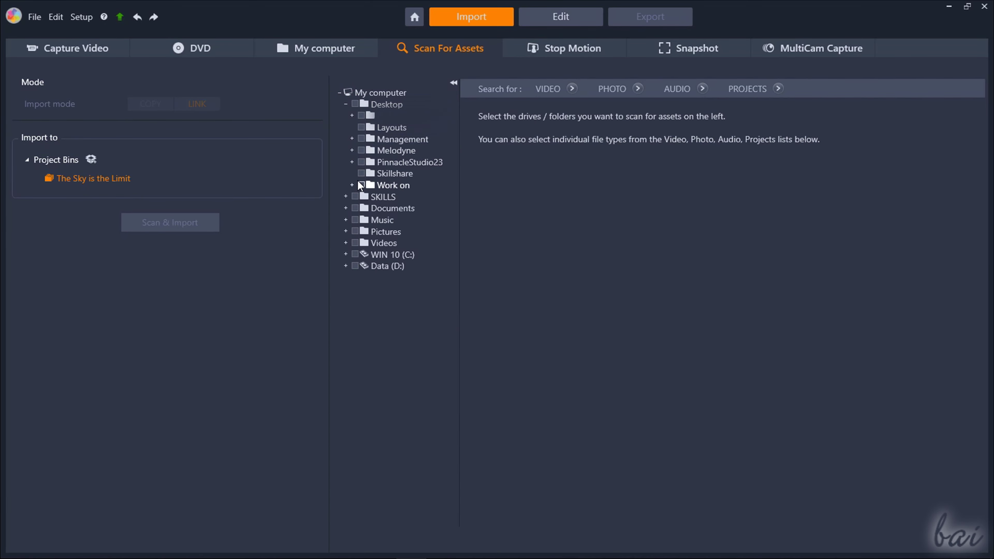
pyautogui.click(353, 184)
pyautogui.click(358, 208)
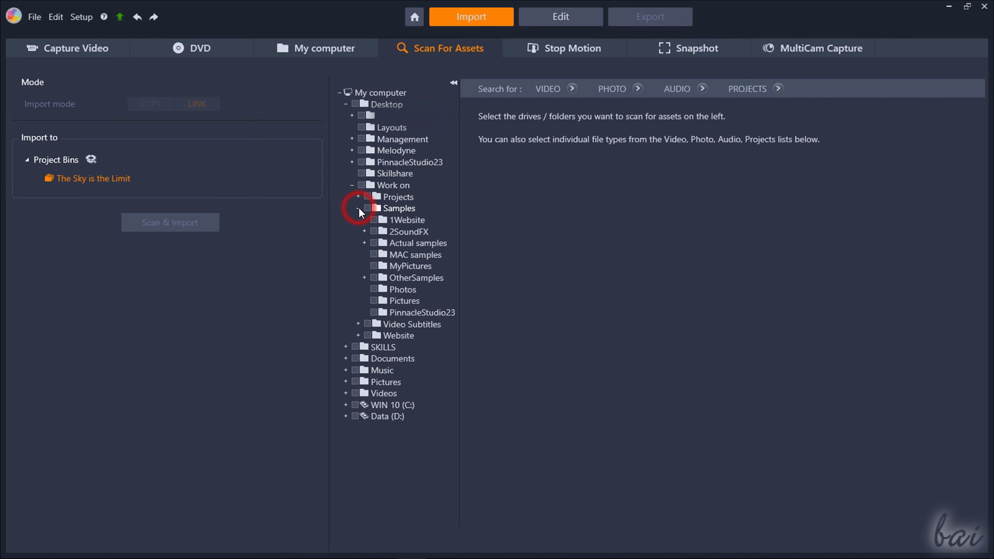
pyautogui.click(374, 312)
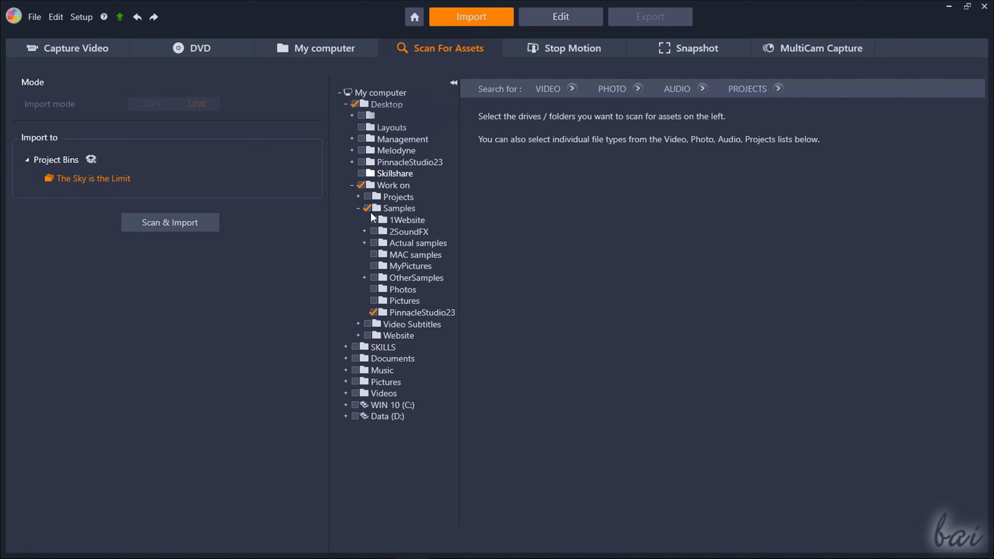
# - Review the scanned video file types, run Scan & Import, and return to My computer
pyautogui.click(571, 89)
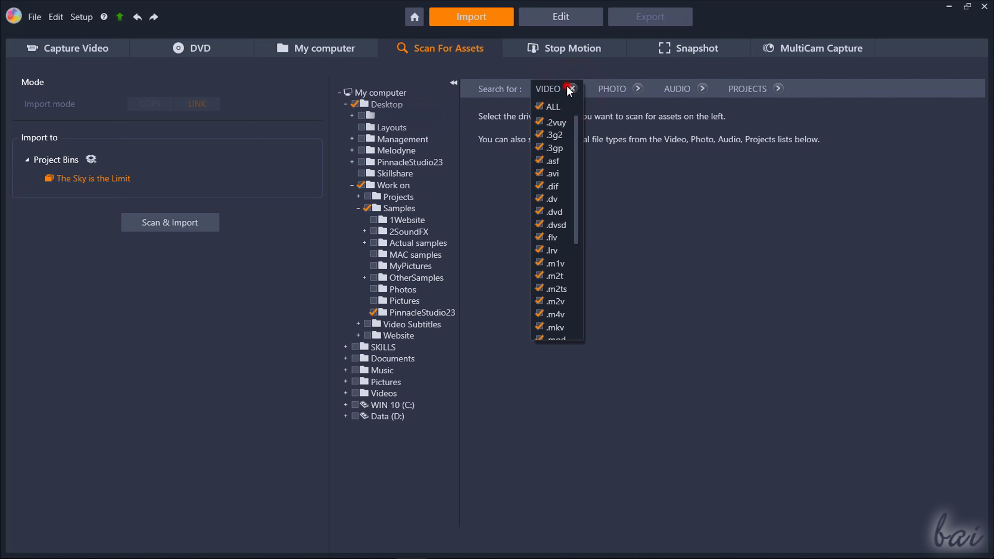
pyautogui.click(569, 89)
pyautogui.click(187, 226)
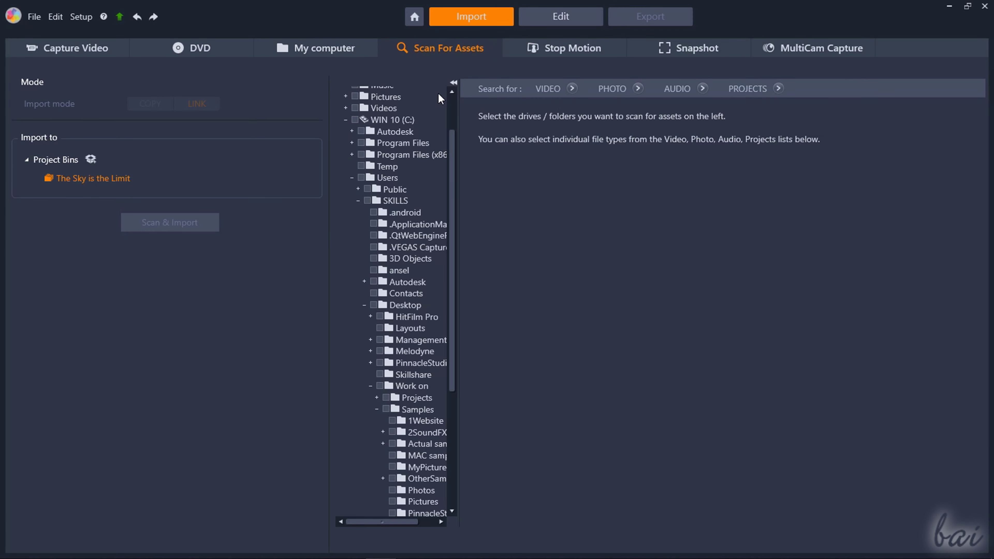
pyautogui.click(328, 46)
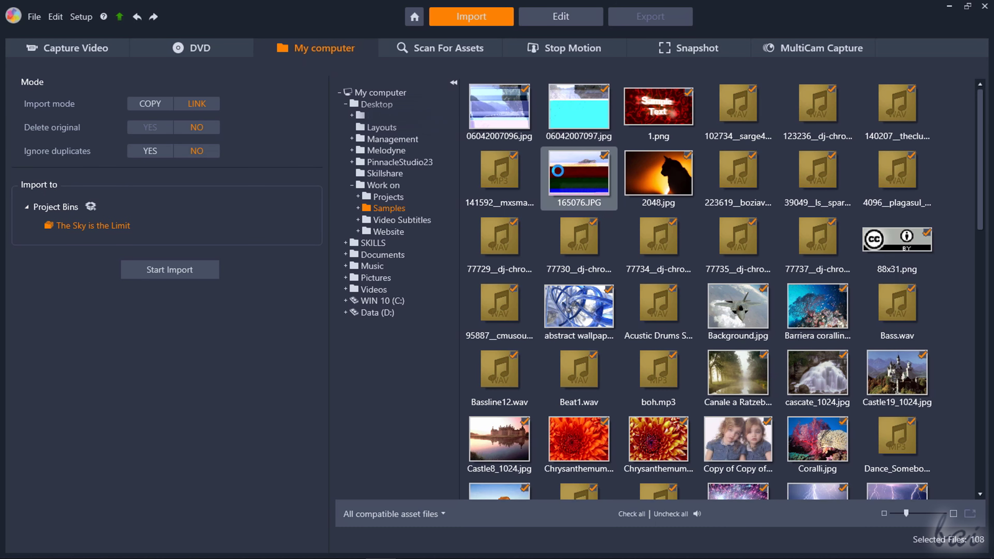
# - Clear all Samples selections and tick the IMG_20180118 lantern photo for import
pyautogui.click(358, 209)
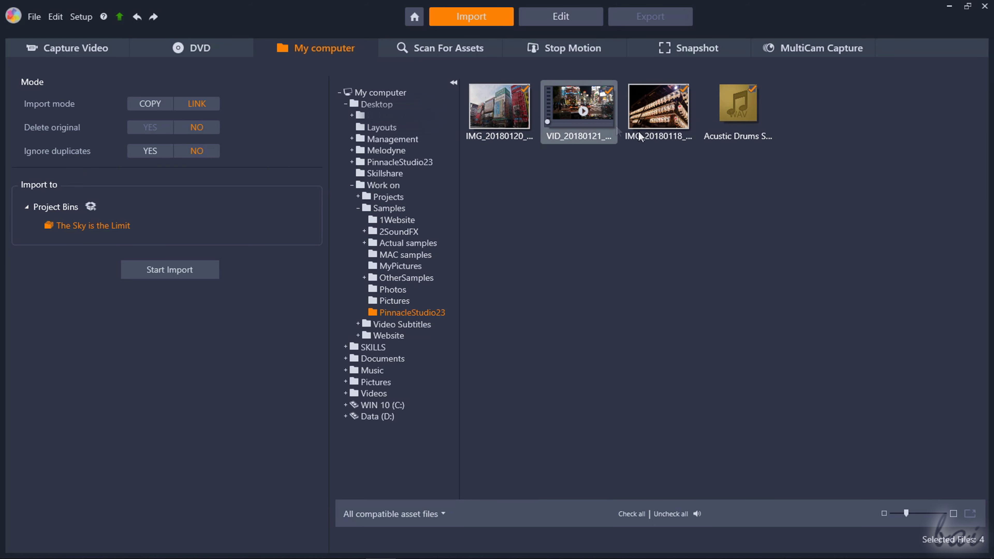
pyautogui.click(662, 515)
pyautogui.click(524, 89)
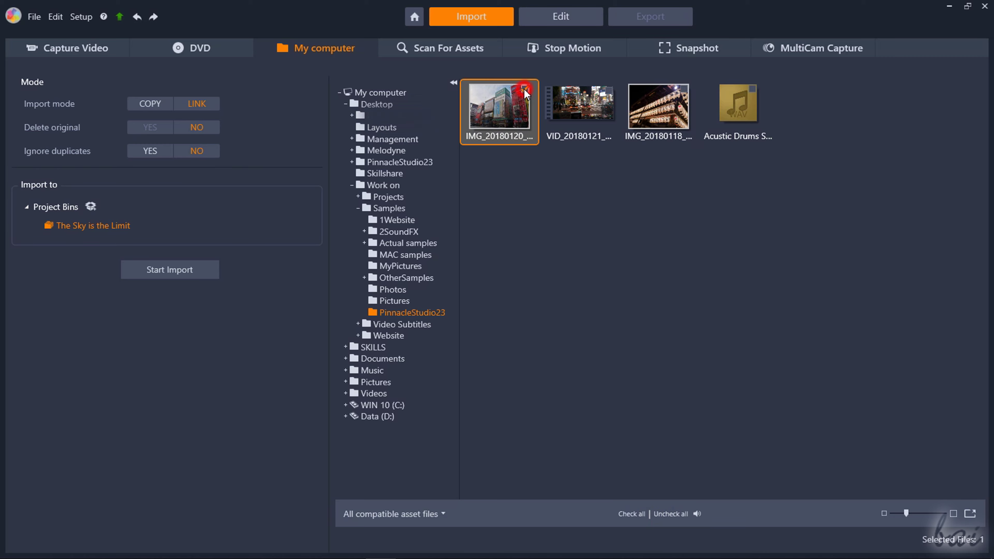
pyautogui.click(524, 89)
pyautogui.click(610, 93)
pyautogui.click(610, 92)
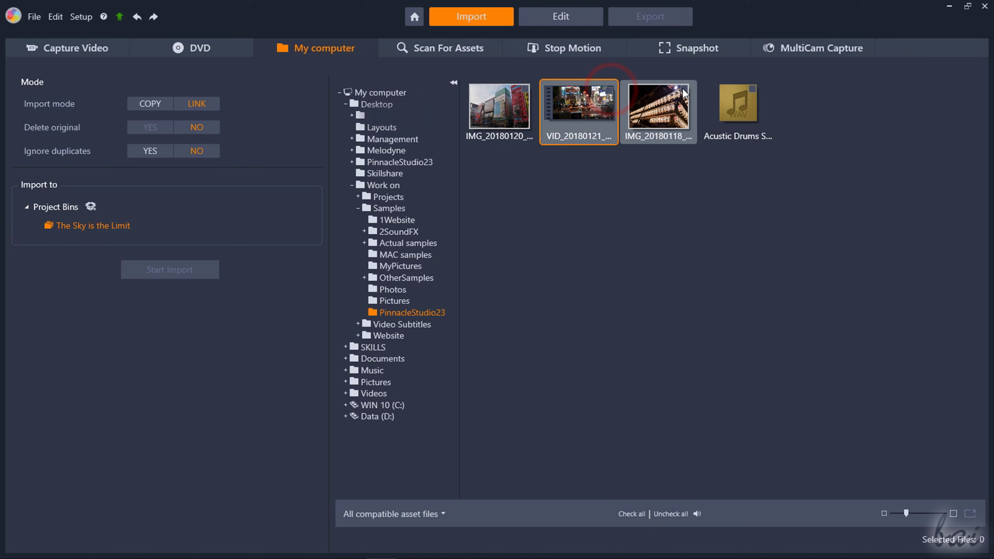
pyautogui.click(684, 89)
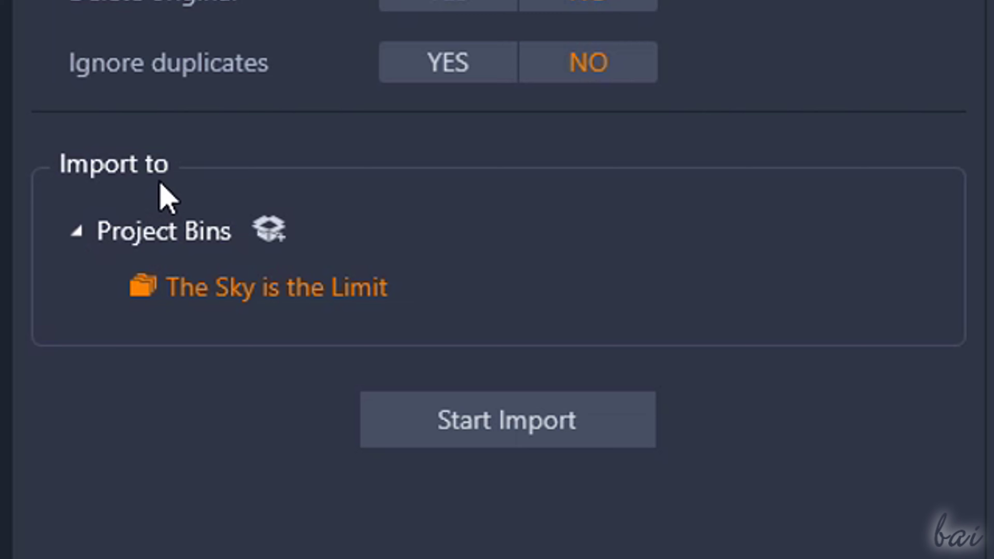
# - Create a project bin named 'Trip in Japan', make it the destination, and start the import
pyautogui.click(214, 274)
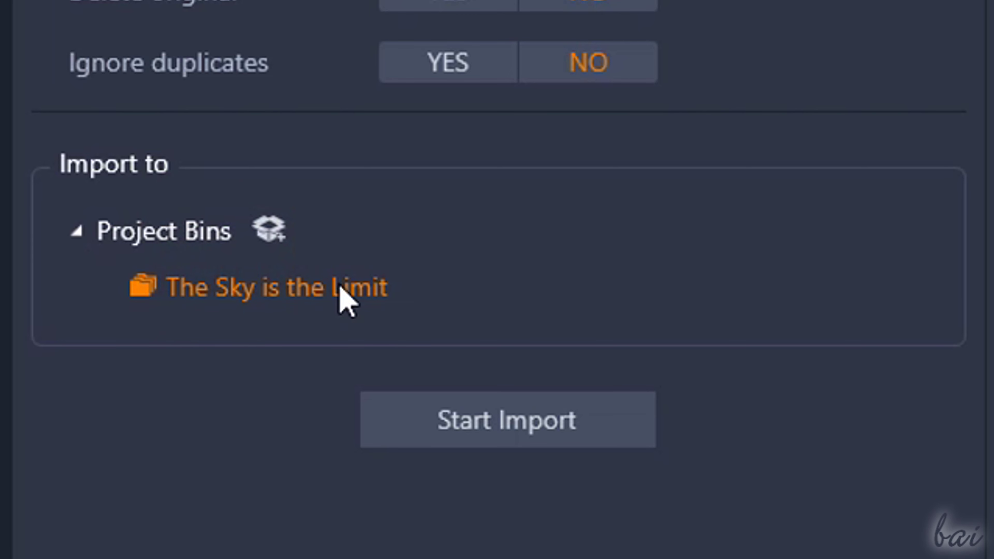
pyautogui.click(268, 232)
pyautogui.write('Trip in Japa')
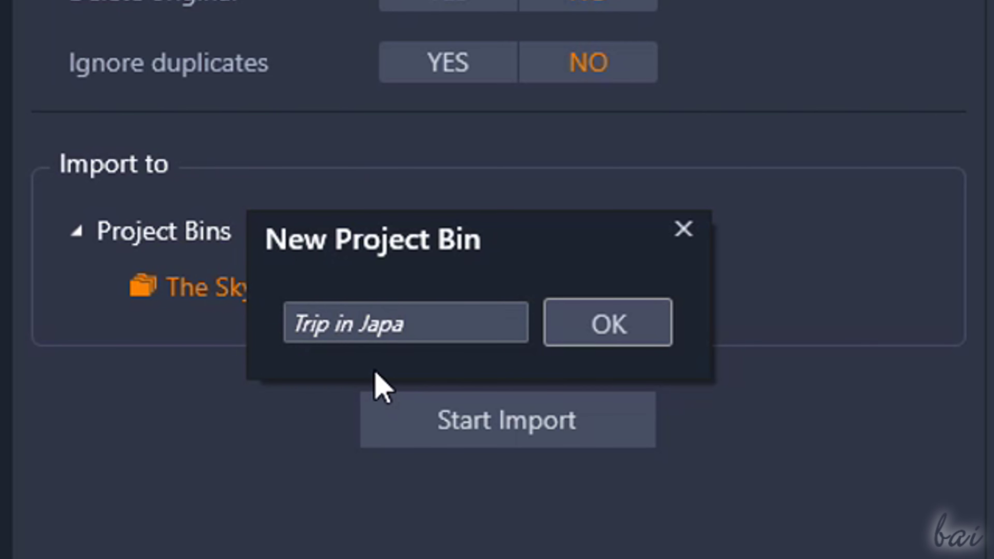
pyautogui.write('n')
pyautogui.click(621, 321)
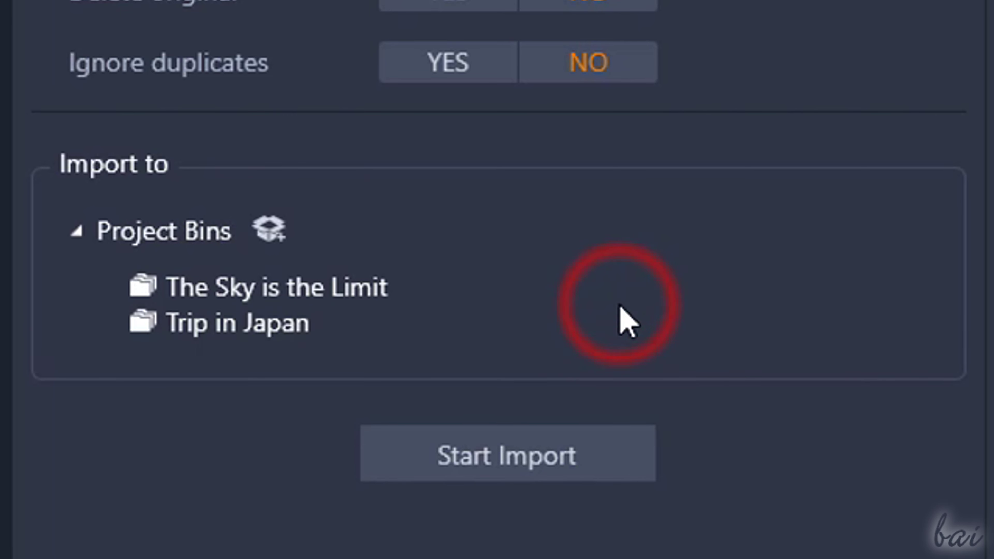
pyautogui.click(231, 330)
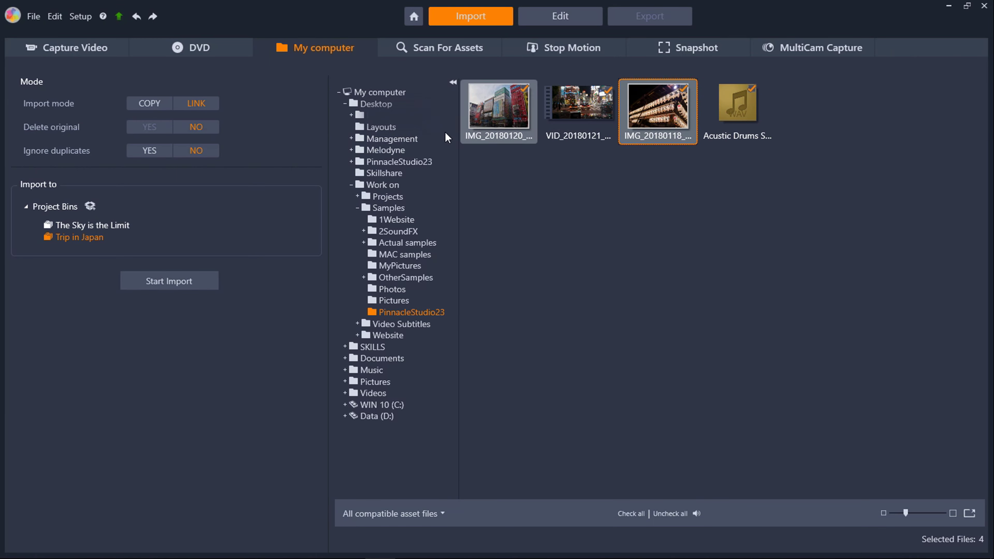
pyautogui.click(182, 283)
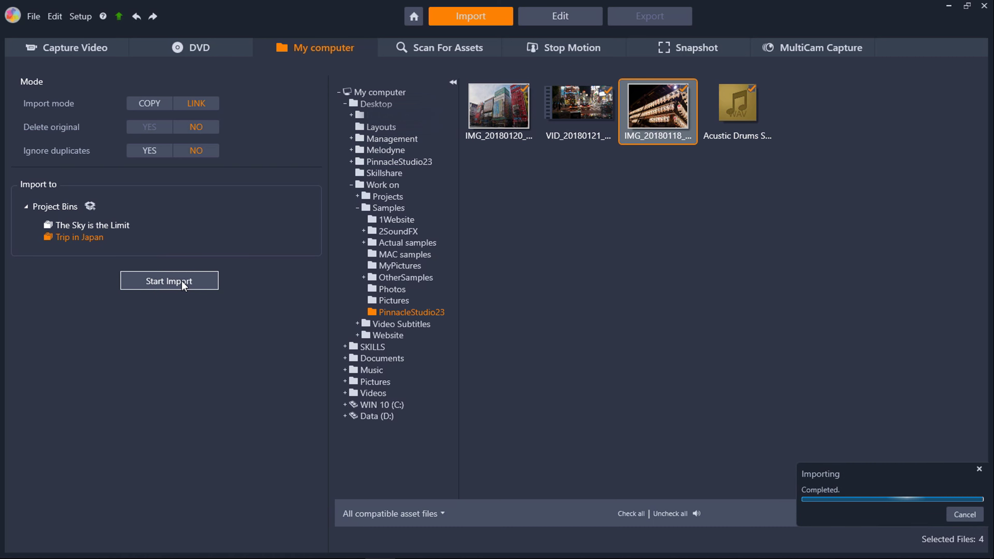
# - Place the night-street video on A/V Track 2 and the lantern and building photos on Track 1 near 20 s and 42 s
pyautogui.click(571, 18)
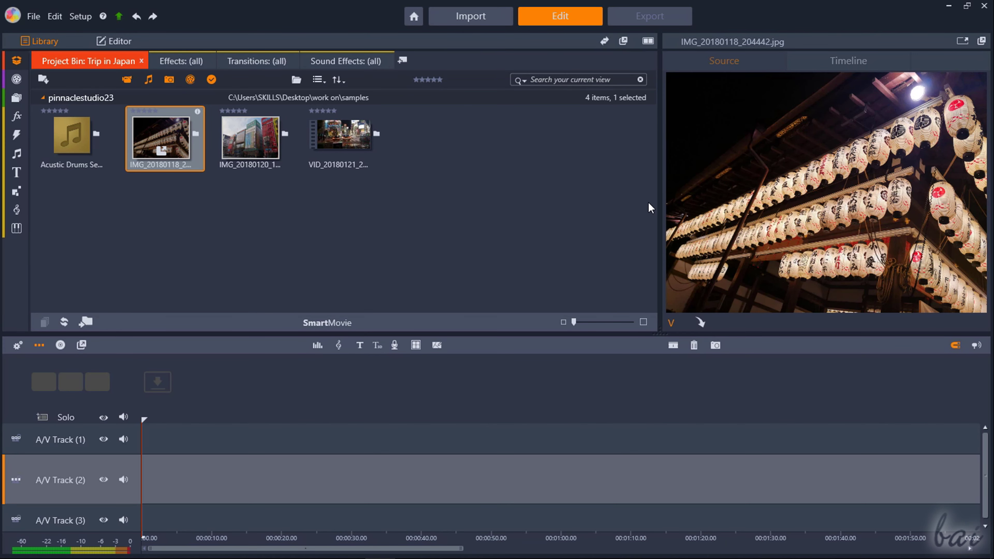
pyautogui.moveTo(632, 201); pyautogui.dragTo(438, 196)
pyautogui.click(364, 295)
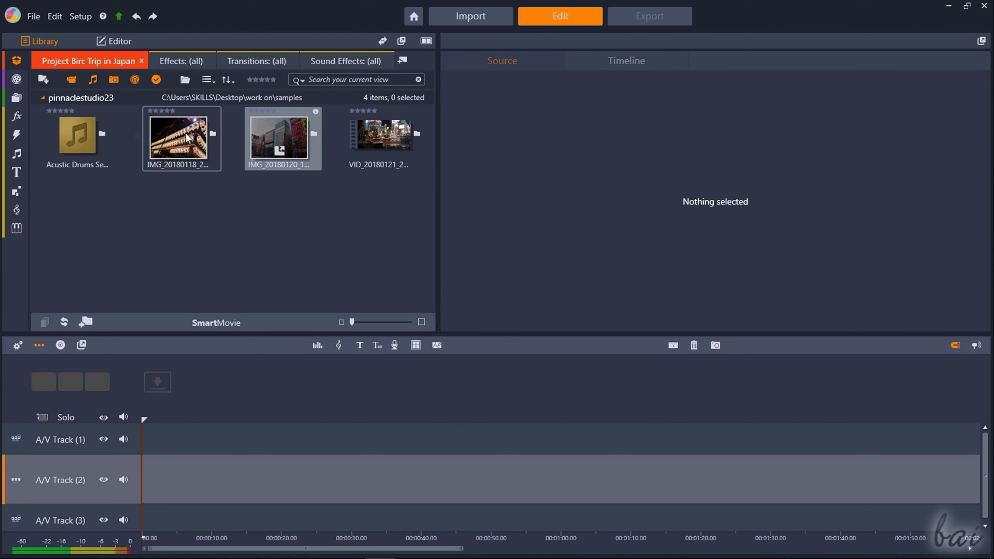
pyautogui.moveTo(24, 207)
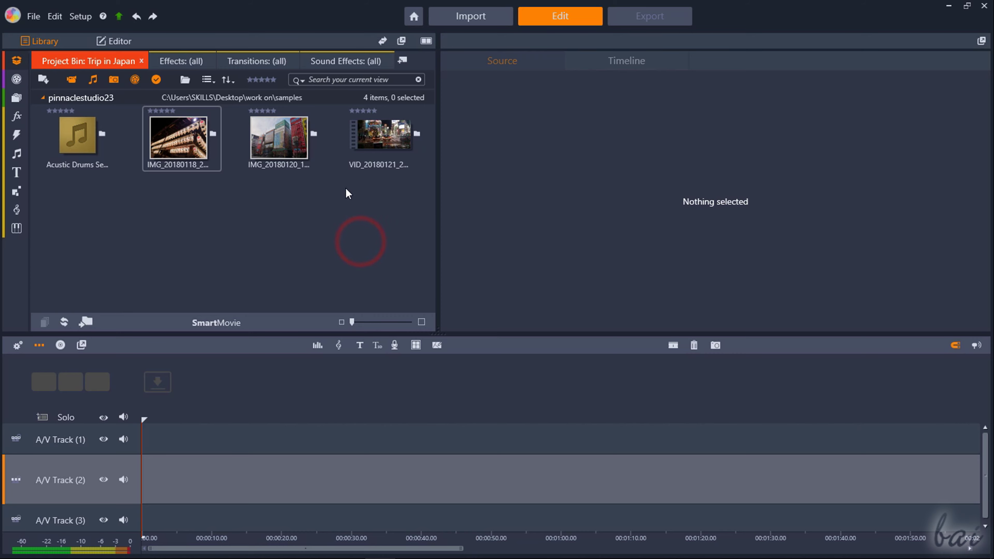
pyautogui.moveTo(382, 136); pyautogui.dragTo(190, 475)
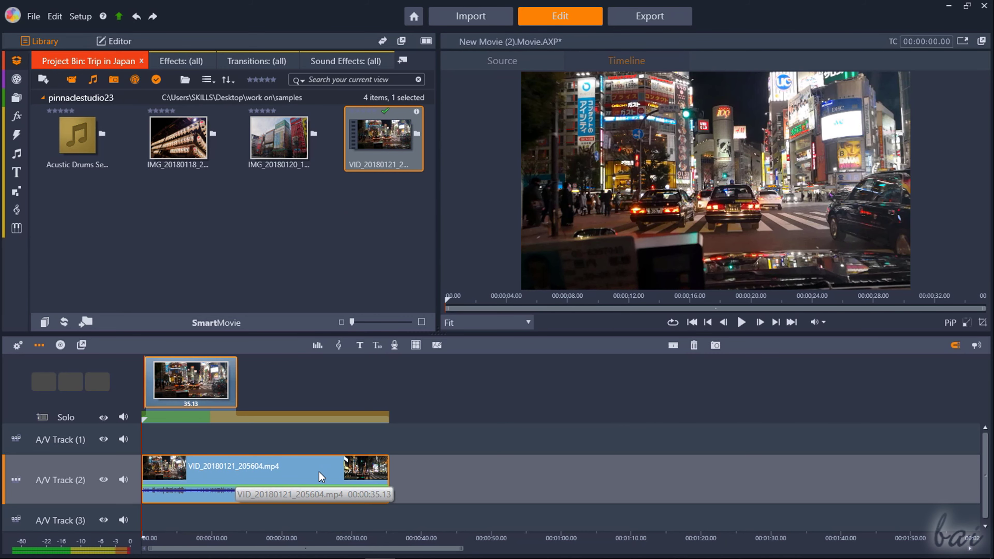
pyautogui.moveTo(178, 137); pyautogui.dragTo(289, 437)
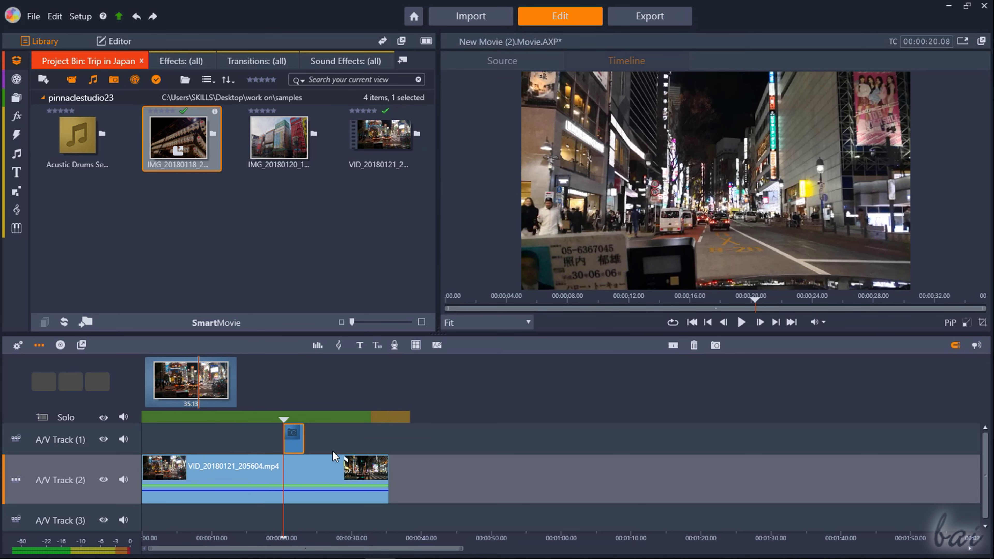
pyautogui.moveTo(273, 130); pyautogui.dragTo(450, 443)
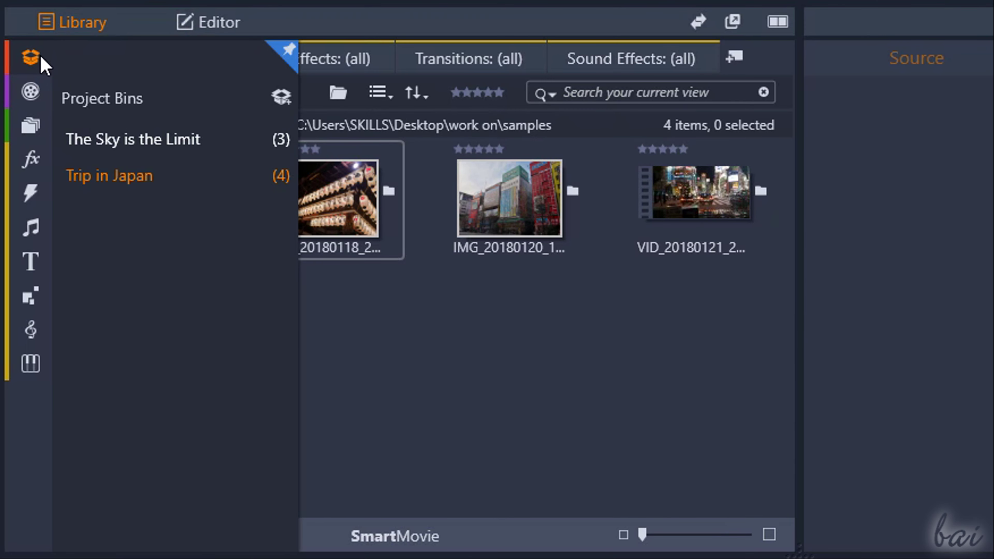
# - Look at the Studio Movie Projects folder in the saved projects list, then close it
pyautogui.click(31, 92)
pyautogui.click(158, 146)
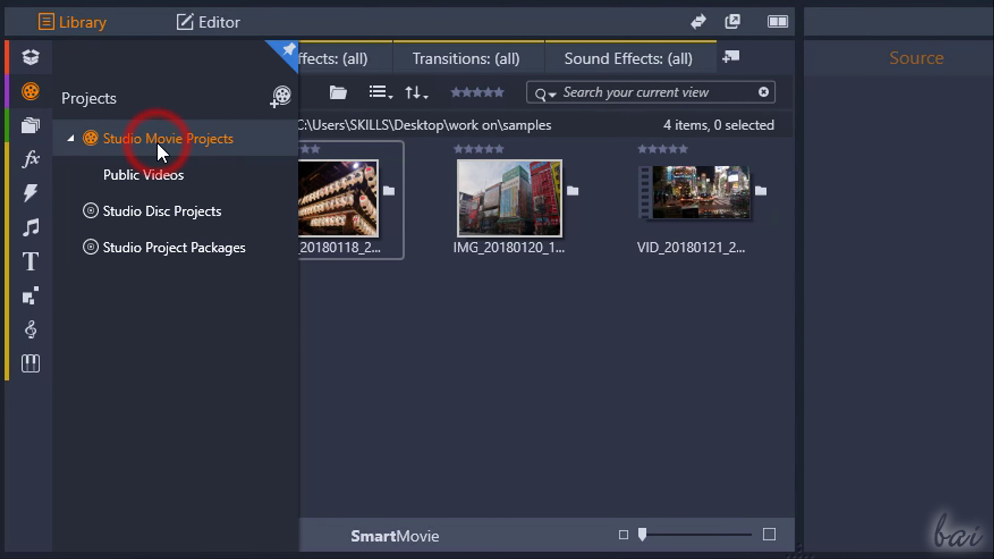
pyautogui.click(453, 290)
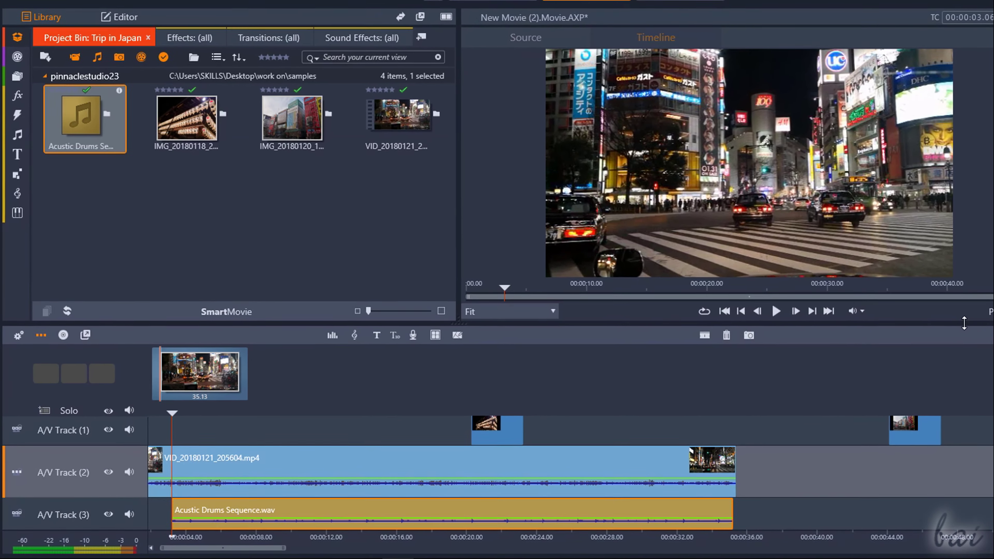
# - Shrink the preview to enlarge the timeline, then select each photo, video and drum clip
pyautogui.moveTo(964, 323); pyautogui.dragTo(964, 258)
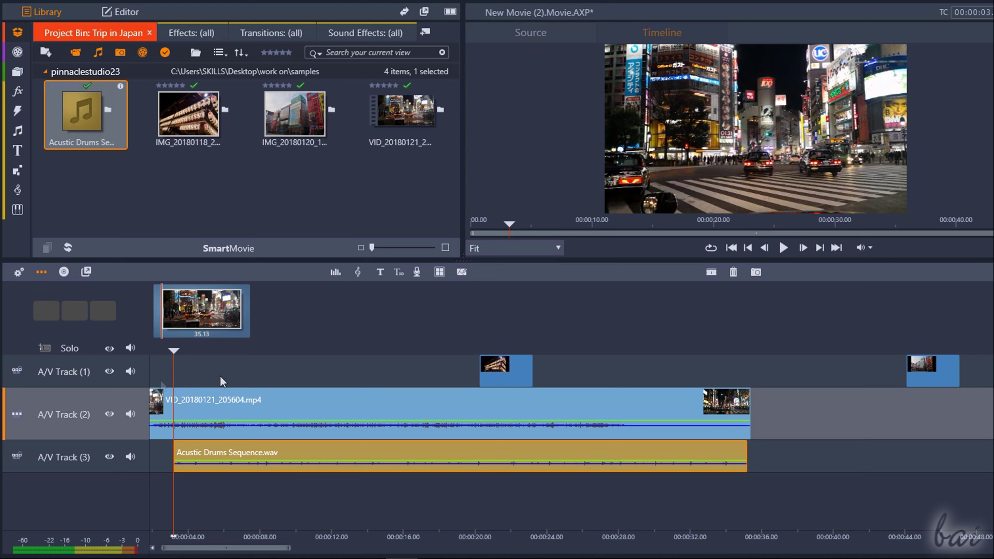
pyautogui.click(509, 371)
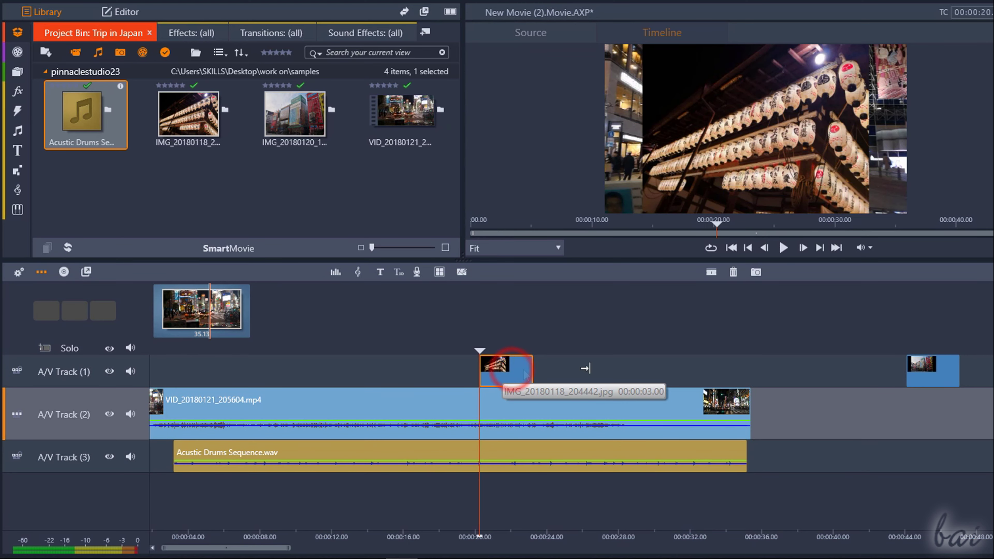
pyautogui.click(934, 371)
pyautogui.click(550, 409)
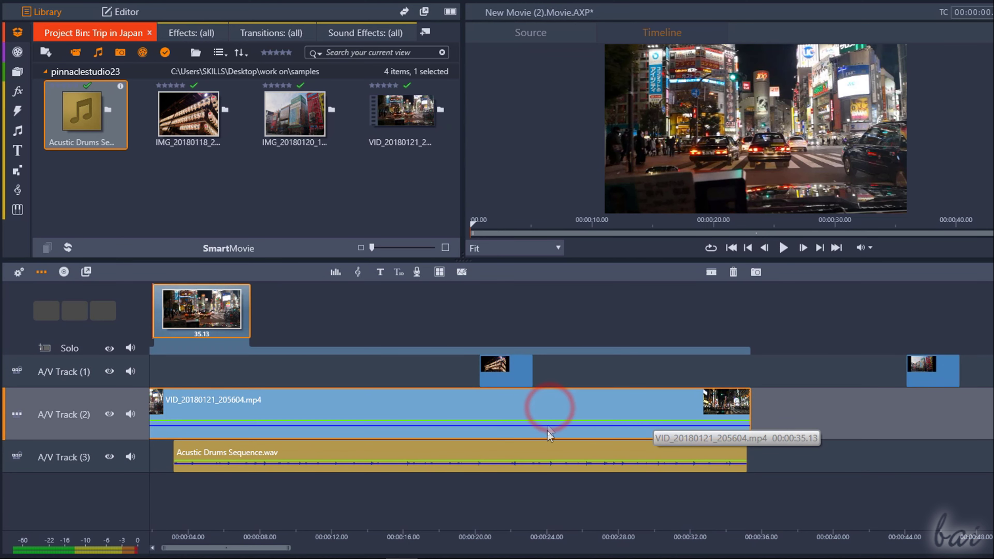
pyautogui.click(548, 450)
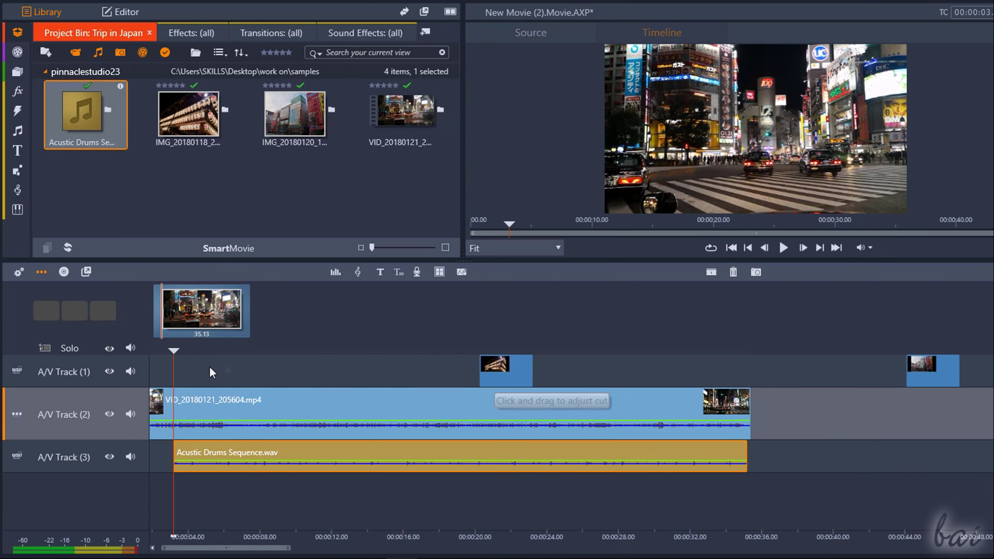
pyautogui.click(496, 391)
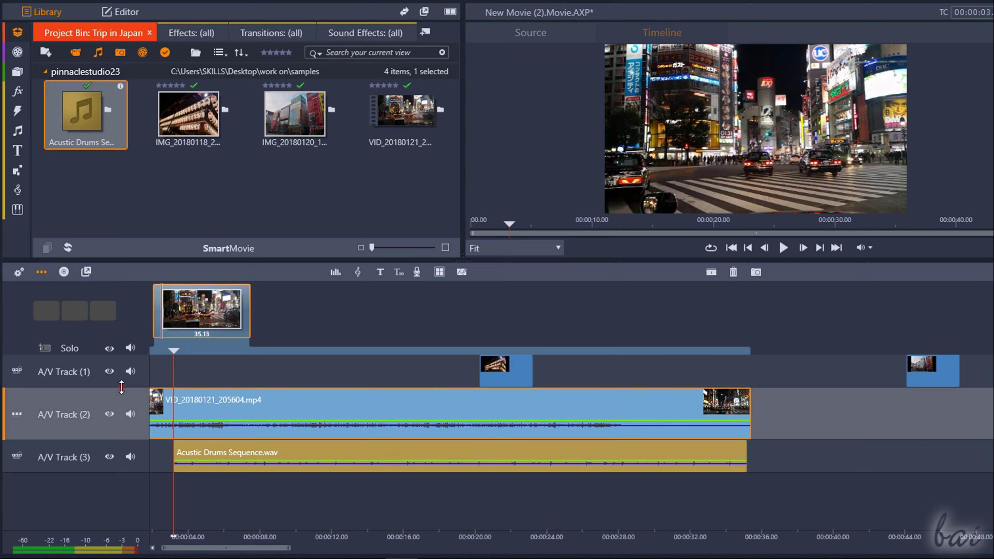
# - Make A/V Tracks 1 and 2 taller and move the playhead to the lantern photo
pyautogui.moveTo(121, 387); pyautogui.dragTo(144, 416)
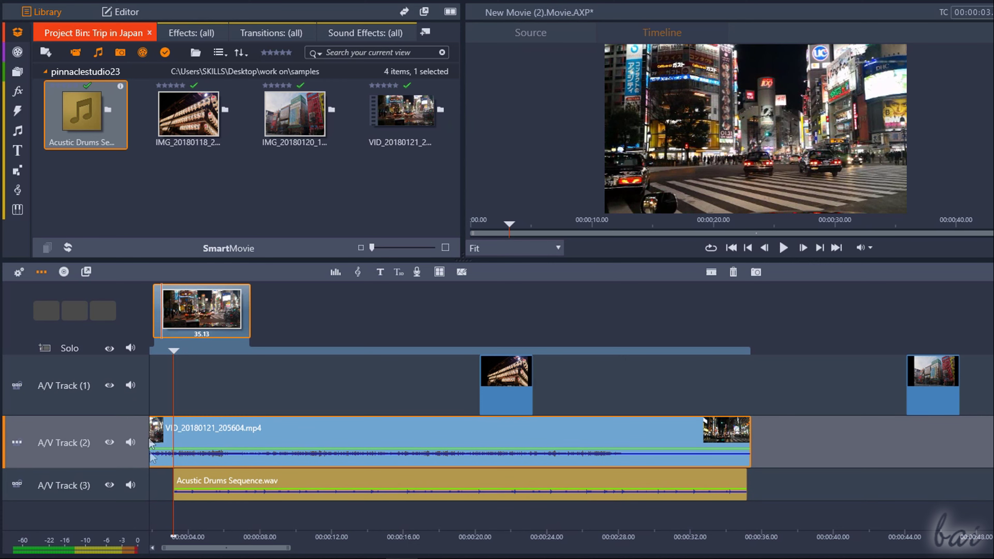
pyautogui.moveTo(125, 470); pyautogui.dragTo(148, 482)
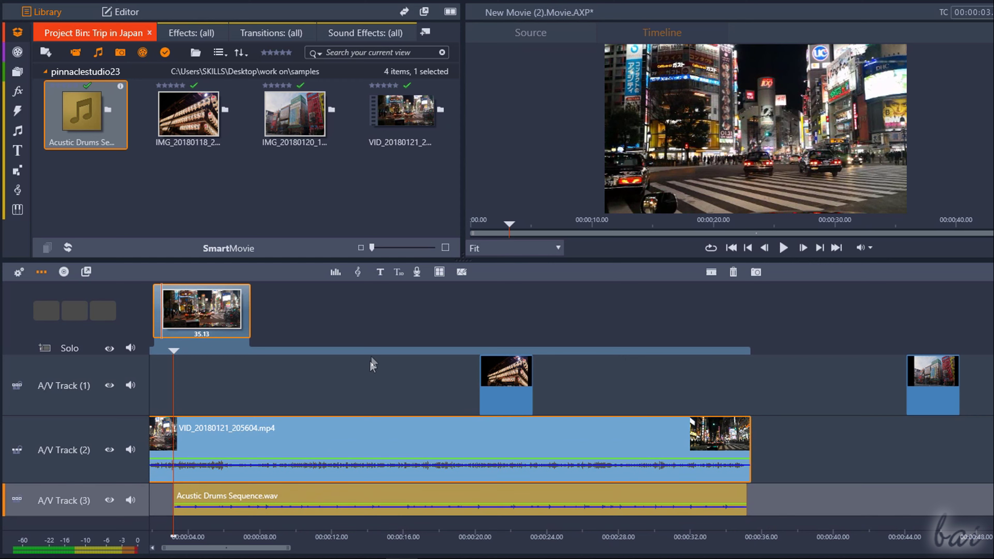
pyautogui.scroll(-1, 496, 336)
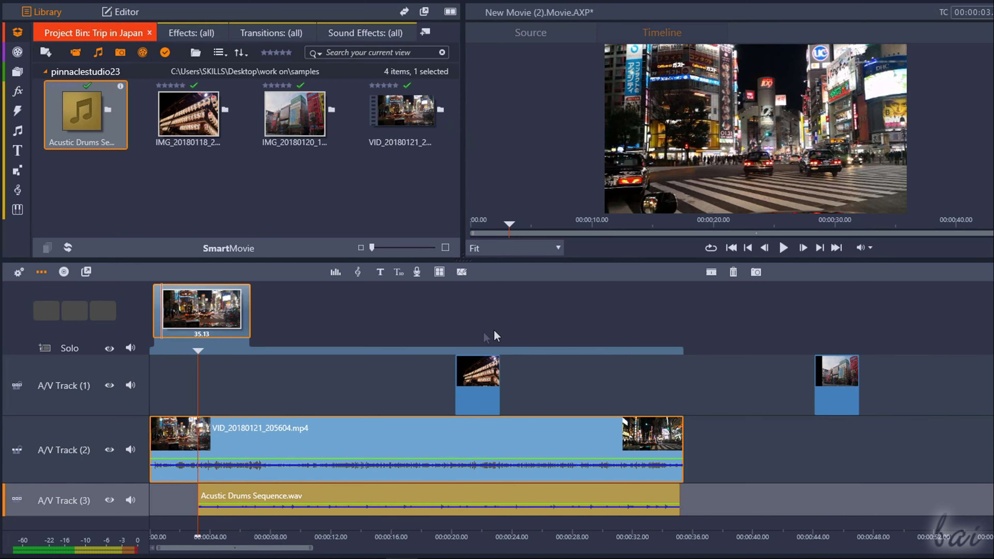
pyautogui.click(482, 327)
pyautogui.click(481, 350)
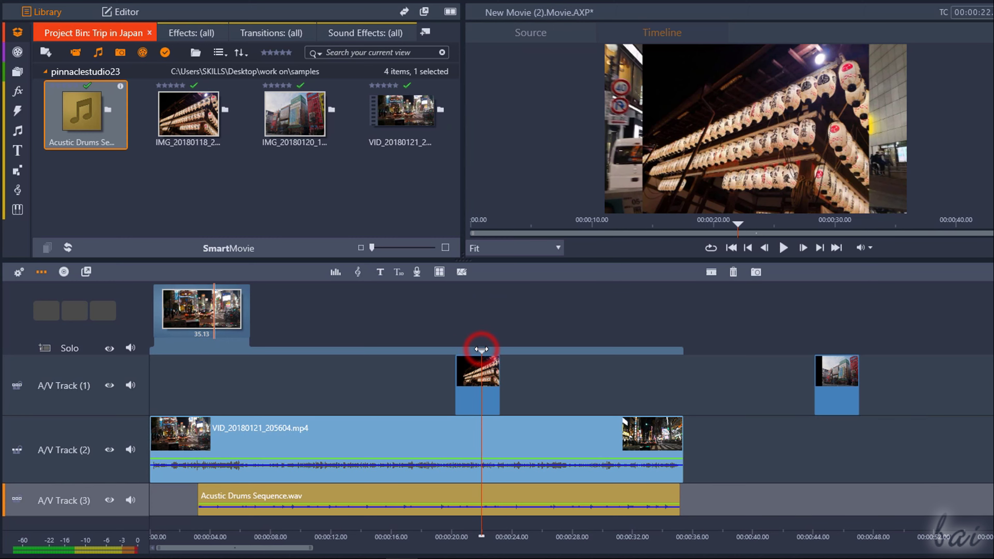
pyautogui.scroll(4, 491, 428)
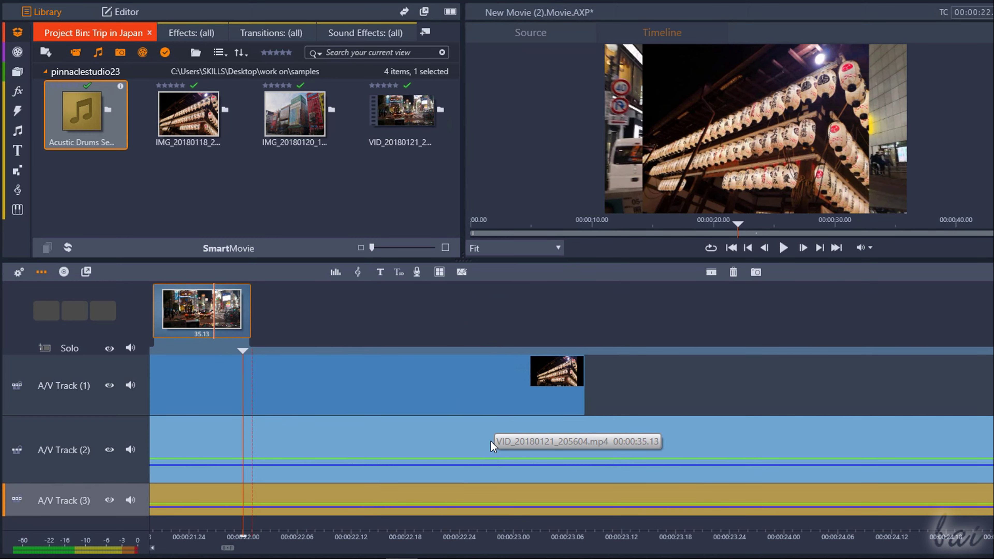
pyautogui.scroll(-4, 491, 446)
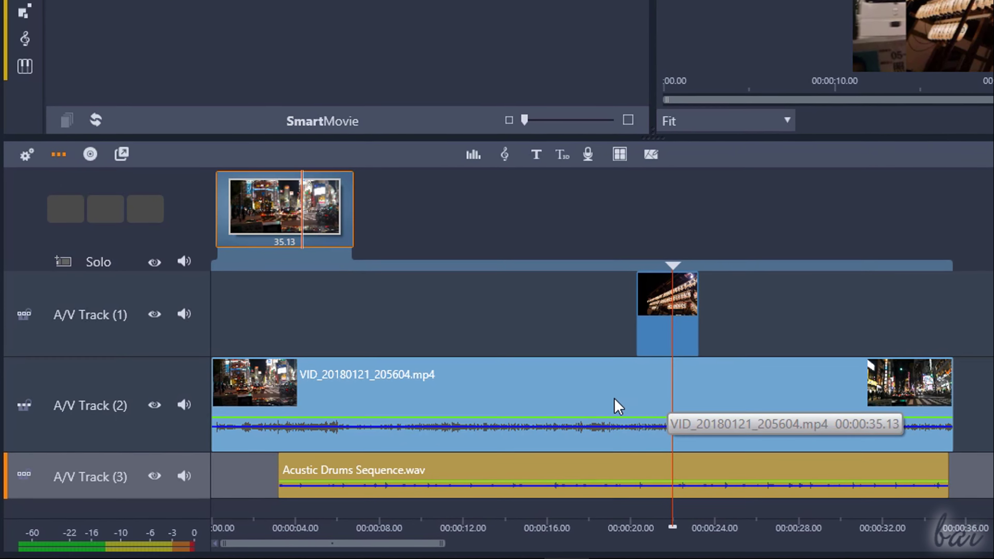
# - Select the drum audio clip and switch off the Storyboard strip
pyautogui.click(337, 482)
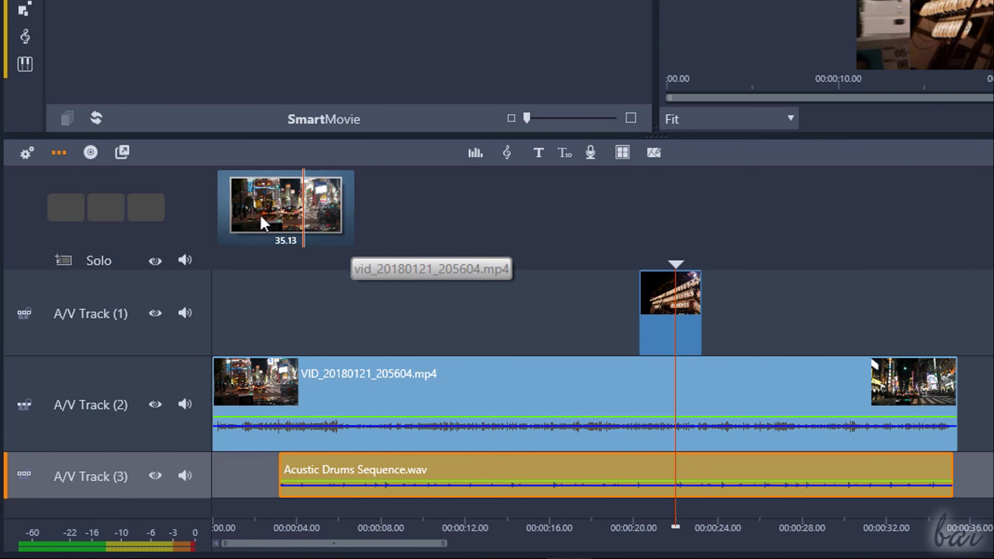
pyautogui.click(59, 152)
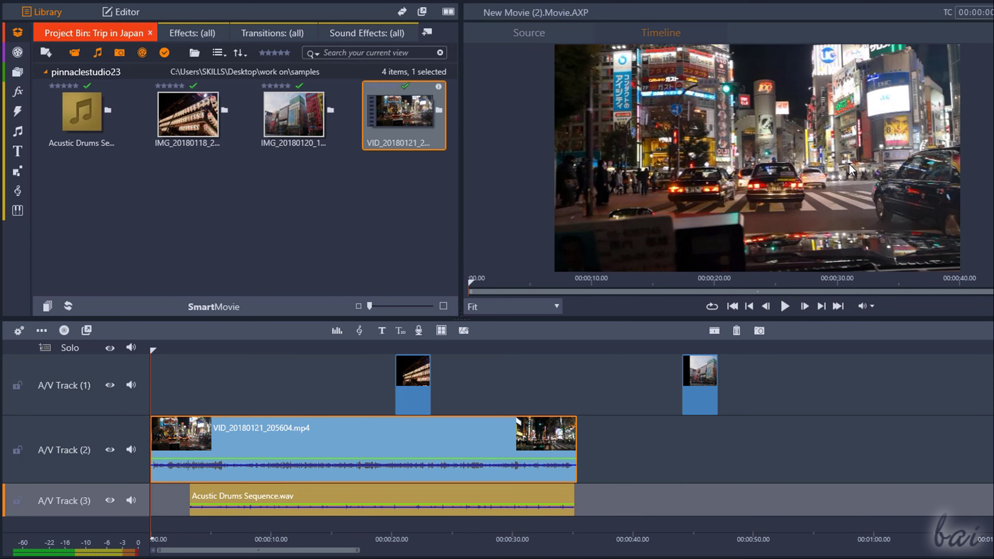
pyautogui.click(87, 116)
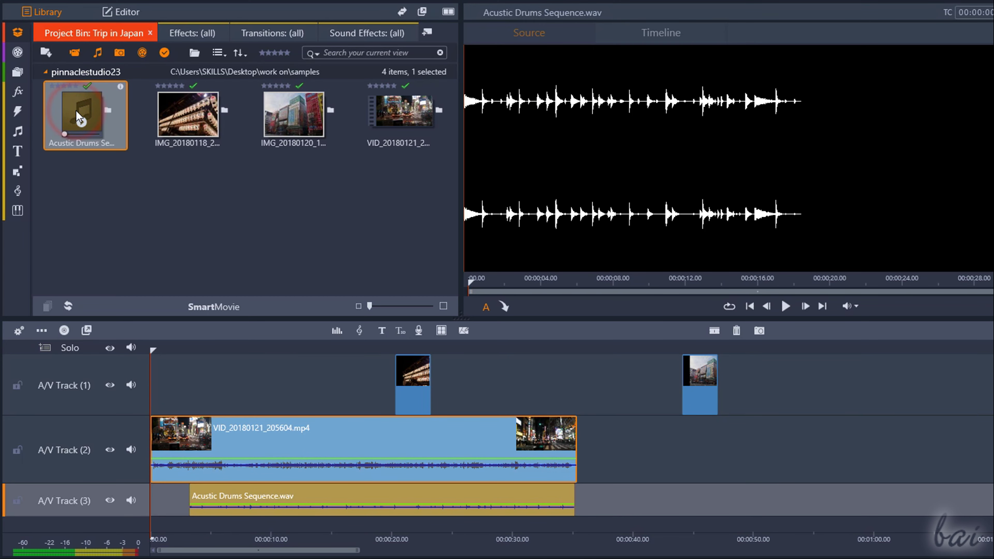
pyautogui.click(211, 109)
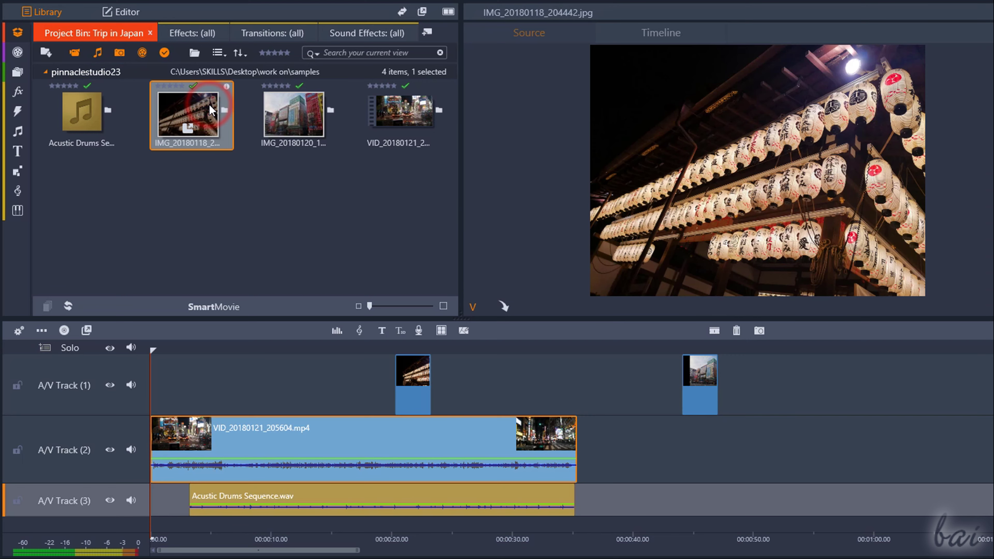
pyautogui.click(403, 111)
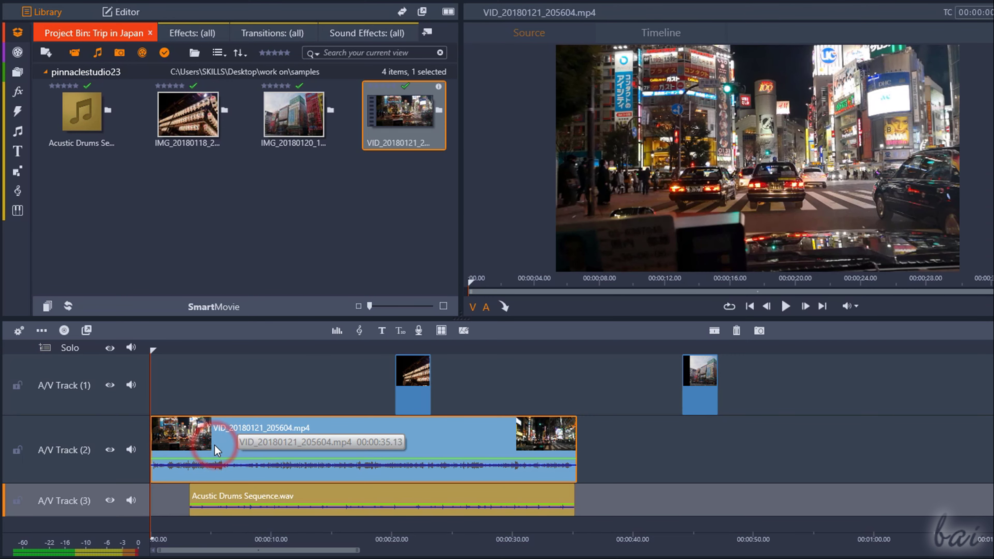
pyautogui.click(204, 344)
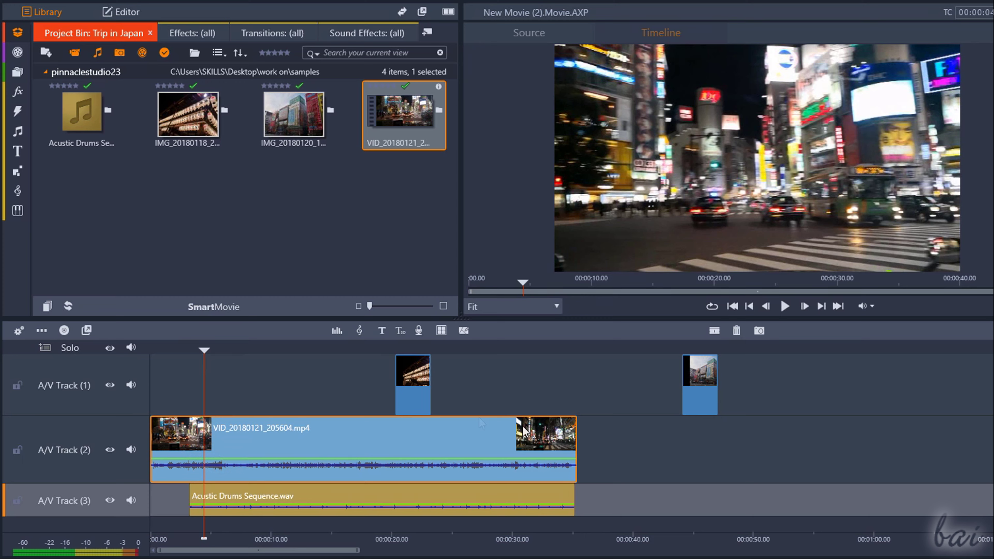
# - Scrub the movie preview through about 9, 17, 21, 27, 32 and 45 s, then back to 24 s
pyautogui.click(268, 346)
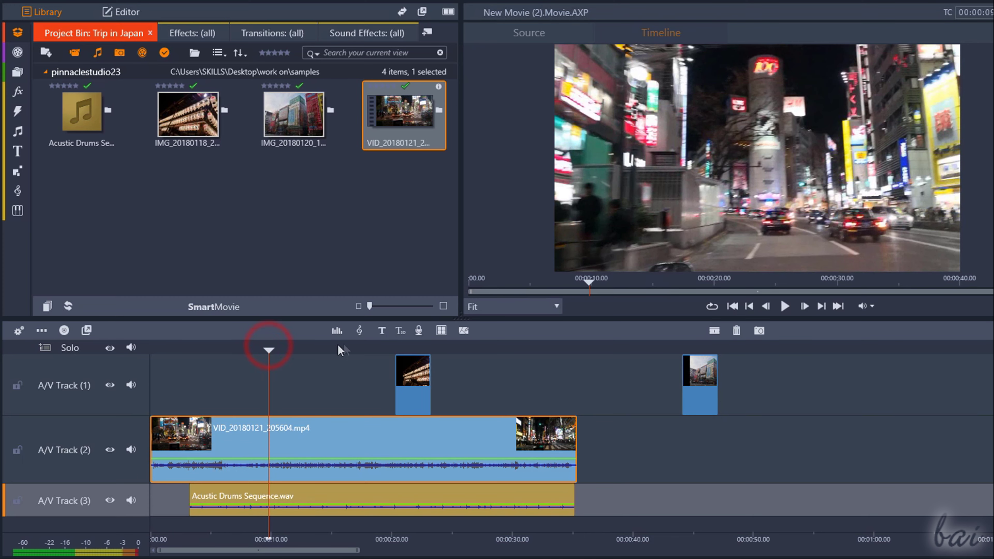
pyautogui.click(355, 344)
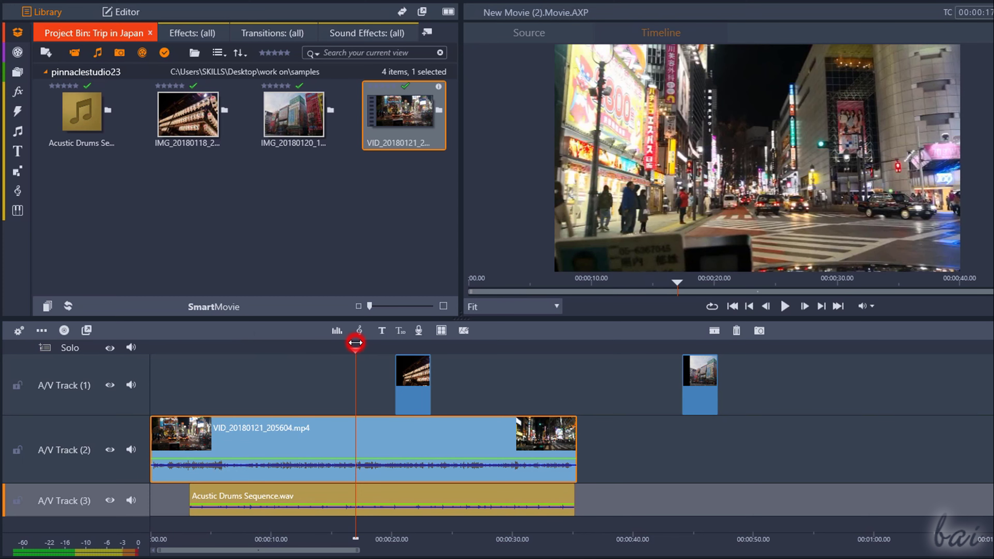
pyautogui.click(414, 343)
pyautogui.click(478, 344)
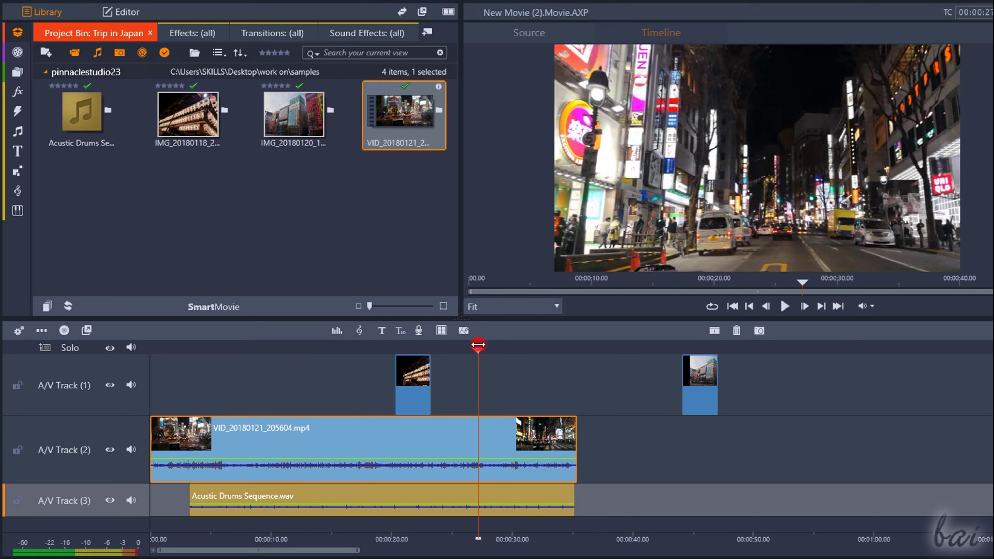
pyautogui.click(548, 345)
pyautogui.click(701, 343)
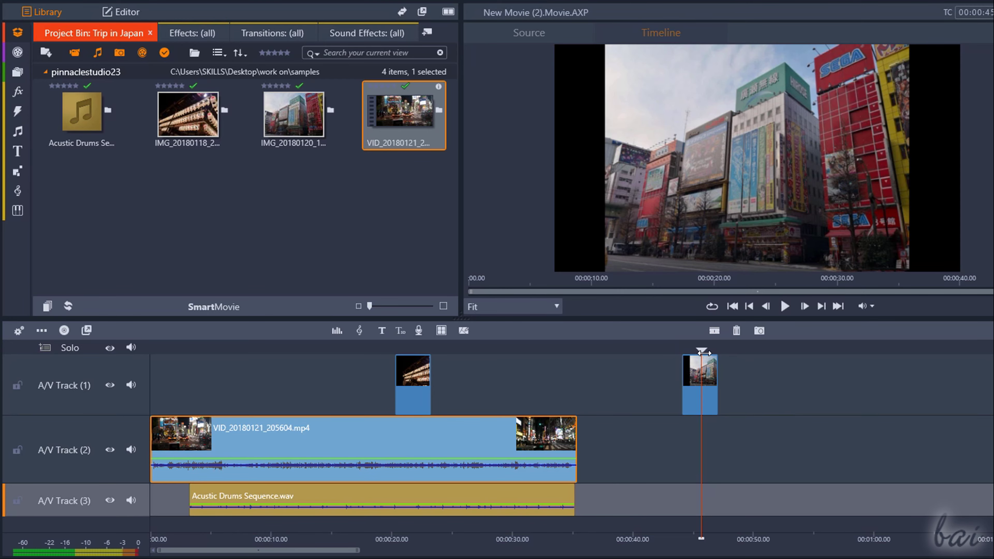
pyautogui.moveTo(703, 352); pyautogui.dragTo(236, 348)
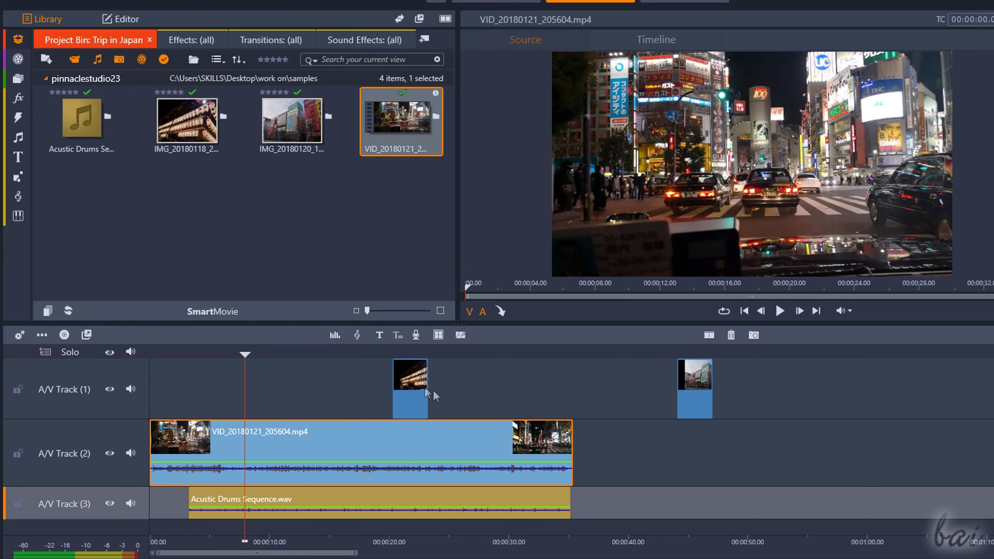
# - Move the IMG_20180120_102439.jpg street photo onto A/V Track (2), just after the night-street video
pyautogui.click(700, 397)
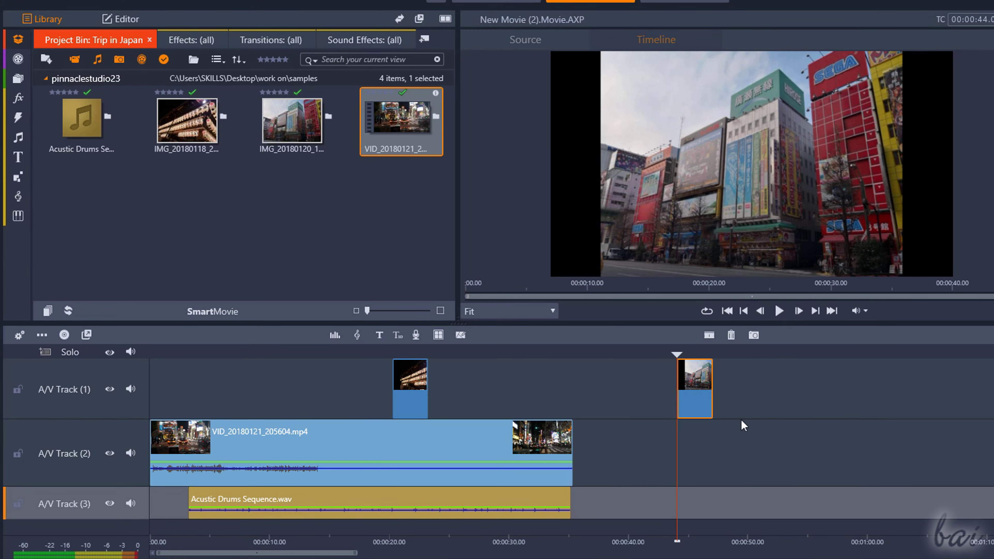
pyautogui.moveTo(696, 385); pyautogui.dragTo(699, 450)
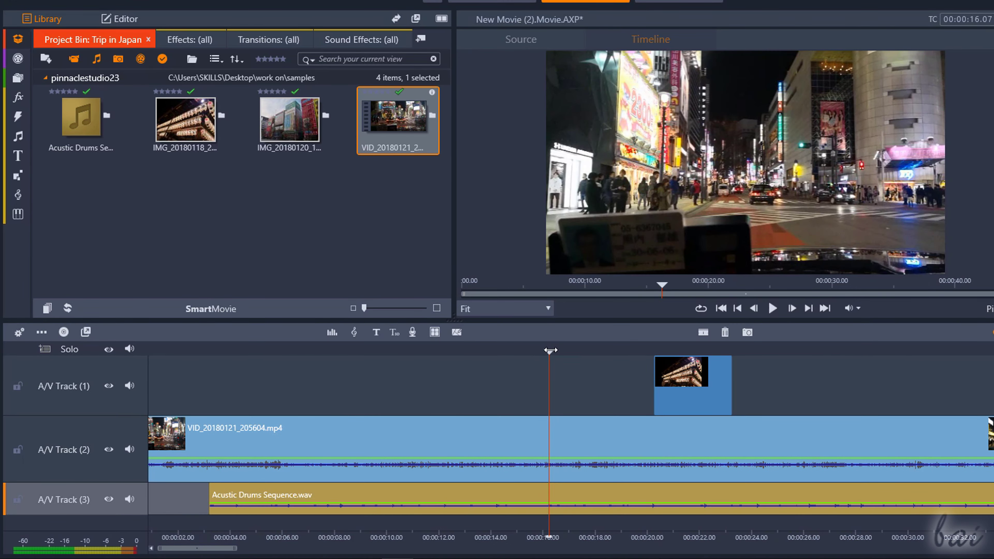
pyautogui.moveTo(555, 353); pyautogui.dragTo(648, 356)
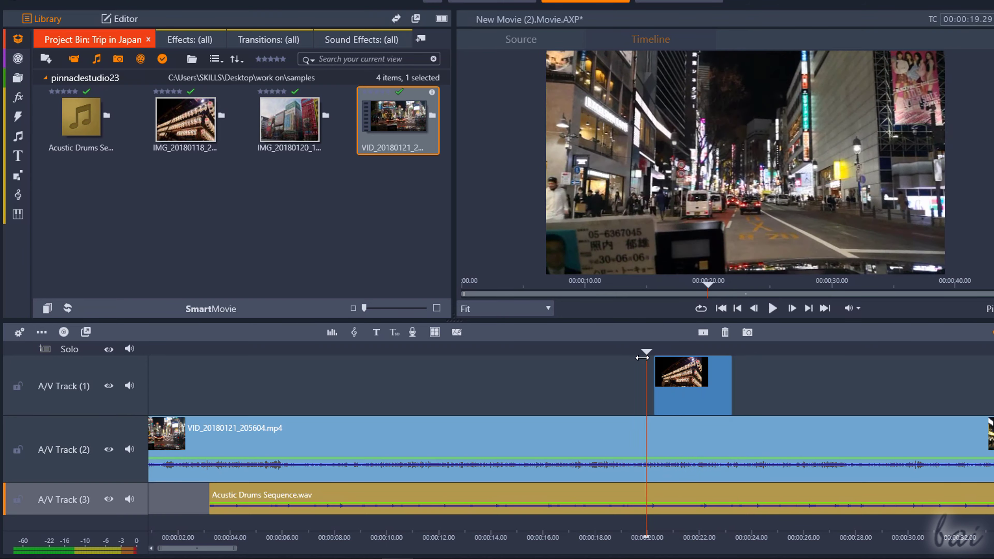
pyautogui.click(252, 323)
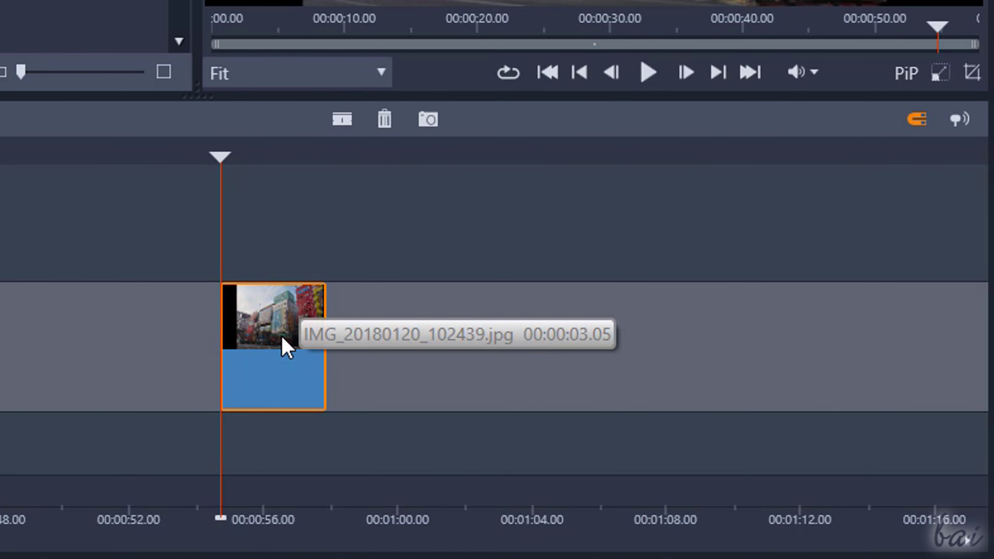
# - Paste copies of the street photo at about 00:01:03 and 00:01:08
pyautogui.click(490, 159)
pyautogui.hotkey('ctrl', 'v')
pyautogui.click(681, 146)
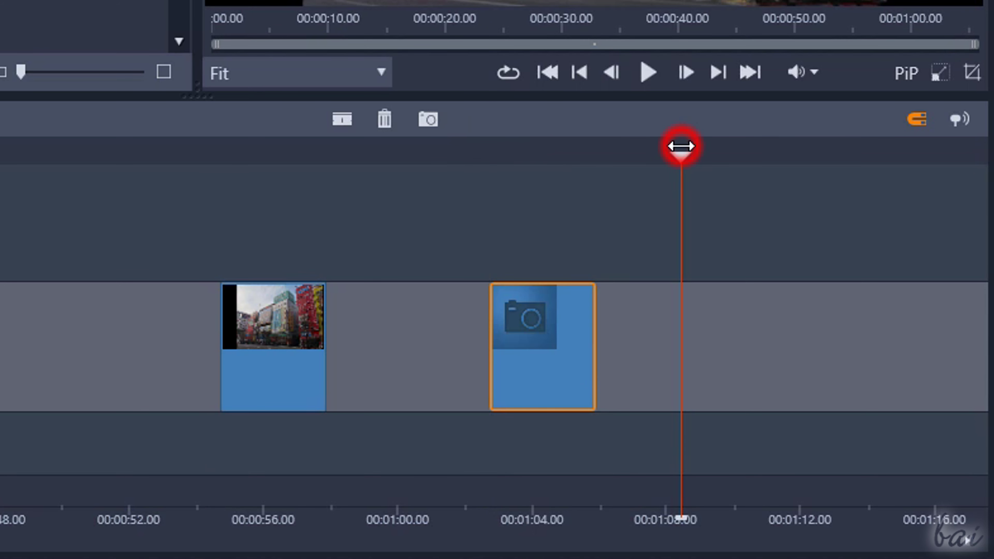
pyautogui.hotkey('ctrl', 'v')
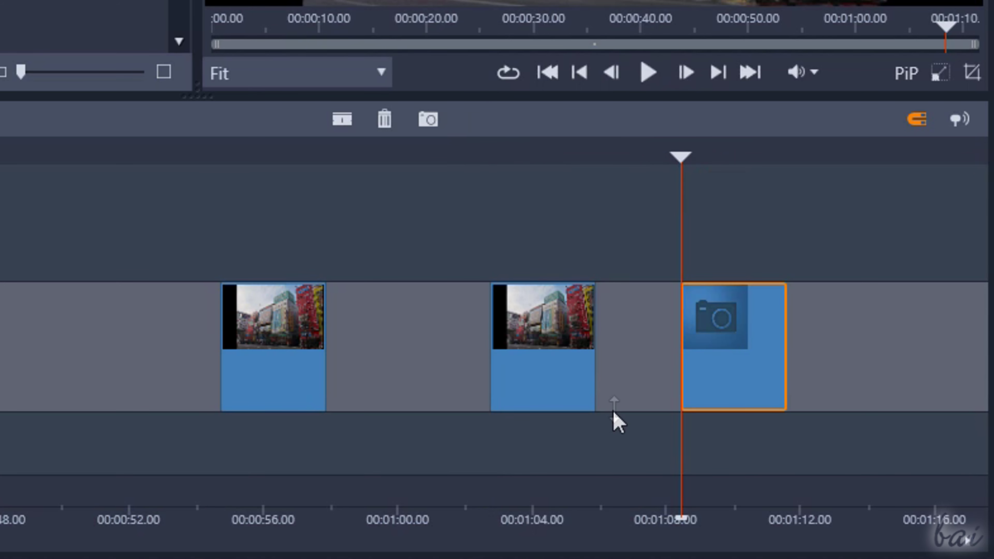
# - Delete the extra photo copies, undoing to restore the single building photo clip
pyautogui.click(299, 337)
pyautogui.press('Delete')
pyautogui.click(461, 356)
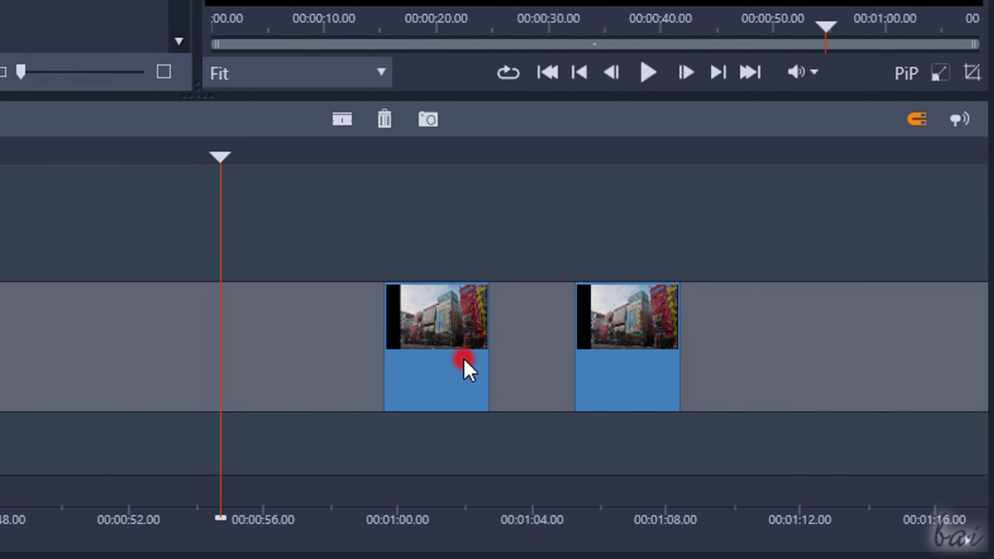
pyautogui.press('Delete')
pyautogui.click(514, 338)
pyautogui.press('Delete')
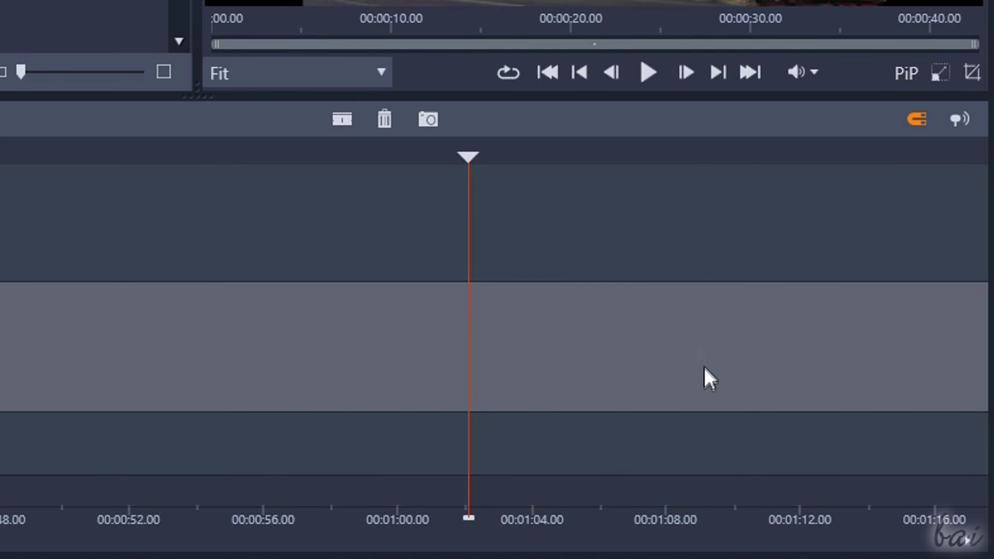
pyautogui.hotkey('ctrl', 'z')
pyautogui.click(700, 352)
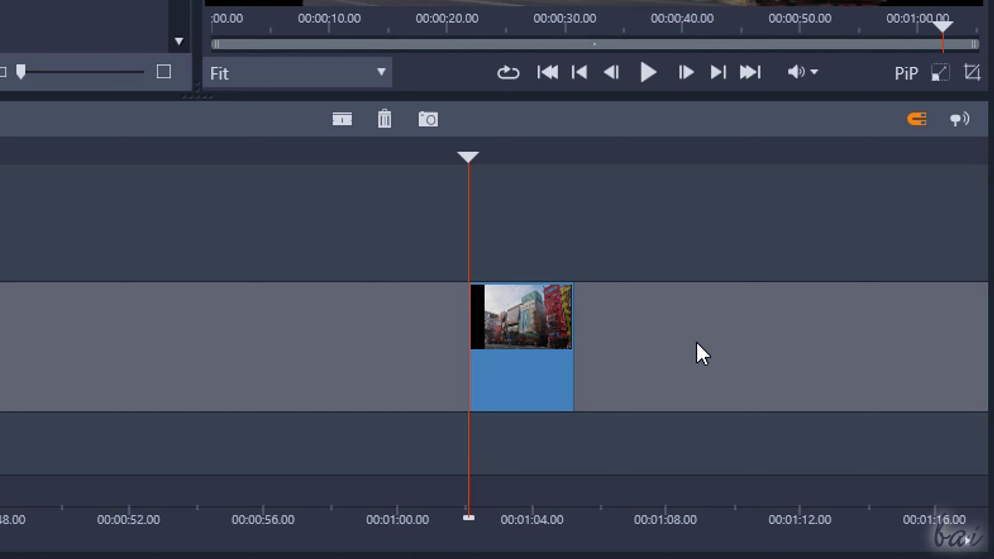
pyautogui.hotkey('ctrl', 'z')
pyautogui.hotkey('ctrl', 'z')
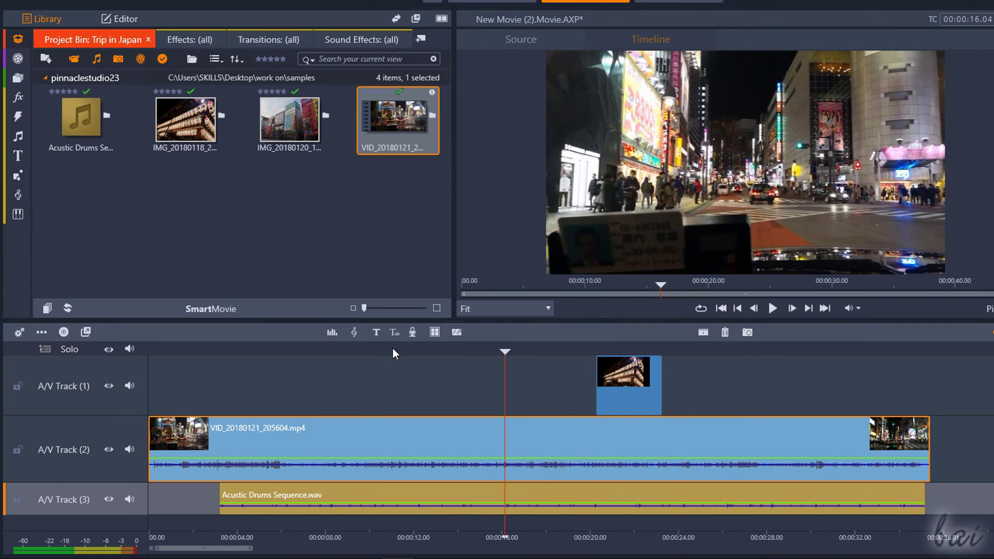
# - Split the night-street video at about 11 s and pull the second piece right
pyautogui.click(393, 351)
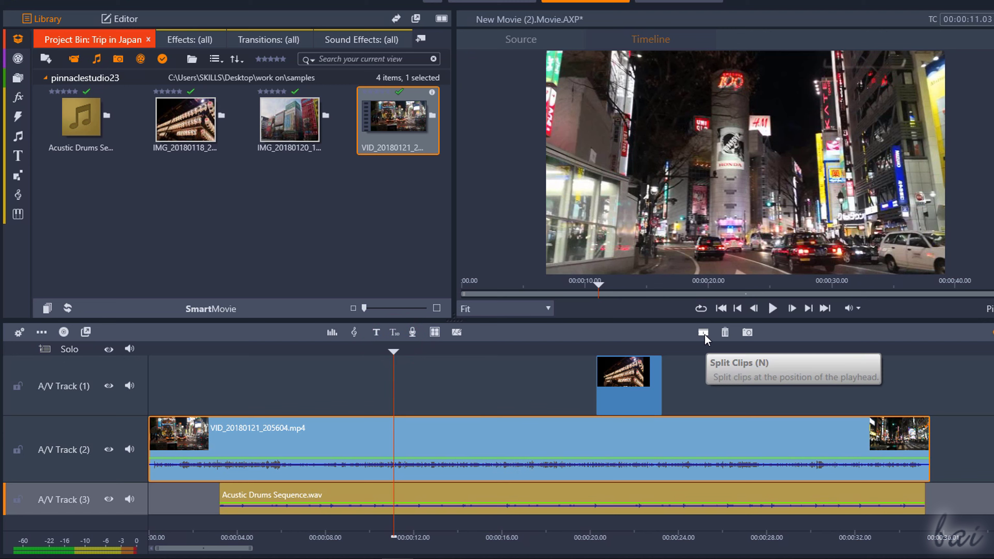
pyautogui.click(703, 332)
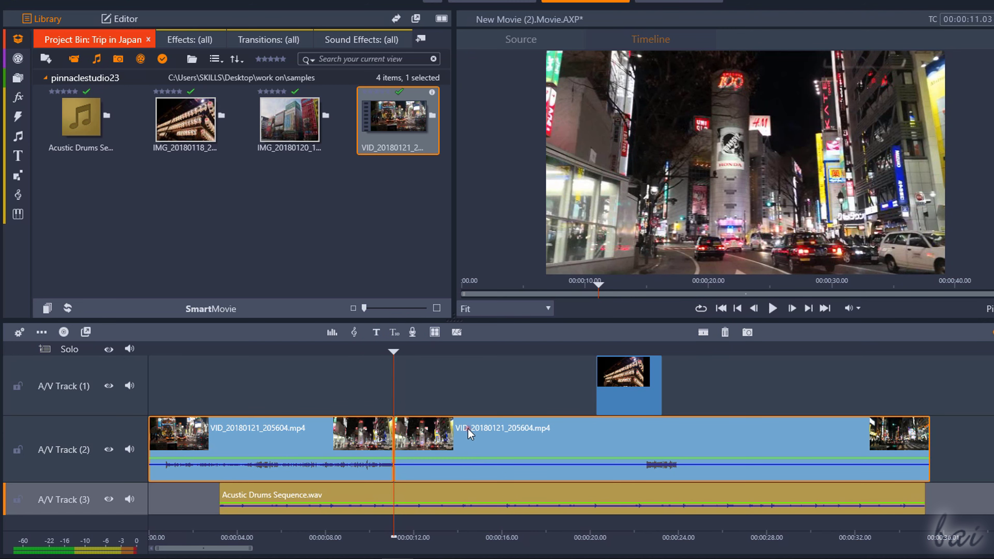
pyautogui.moveTo(470, 432); pyautogui.dragTo(553, 433)
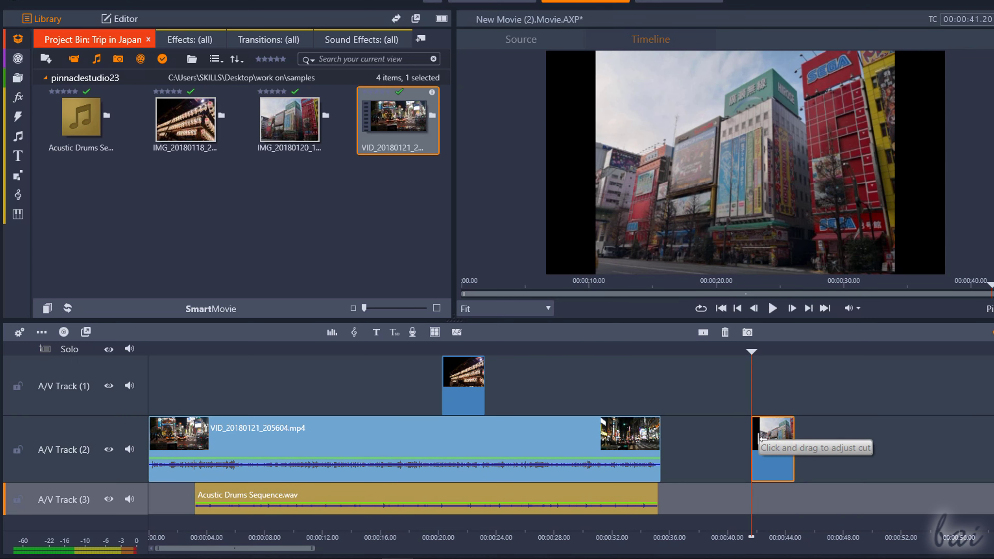
# - Trim the street photo's start and extend the night-street video's end to about 36 s
pyautogui.moveTo(761, 439)
pyautogui.mouseDown()
pyautogui.moveTo(758, 448)
pyautogui.moveTo(787, 448)
pyautogui.moveTo(709, 442)
pyautogui.moveTo(886, 452)
pyautogui.moveTo(661, 445)
pyautogui.moveTo(834, 445)
pyautogui.moveTo(717, 445)
pyautogui.mouseUp()
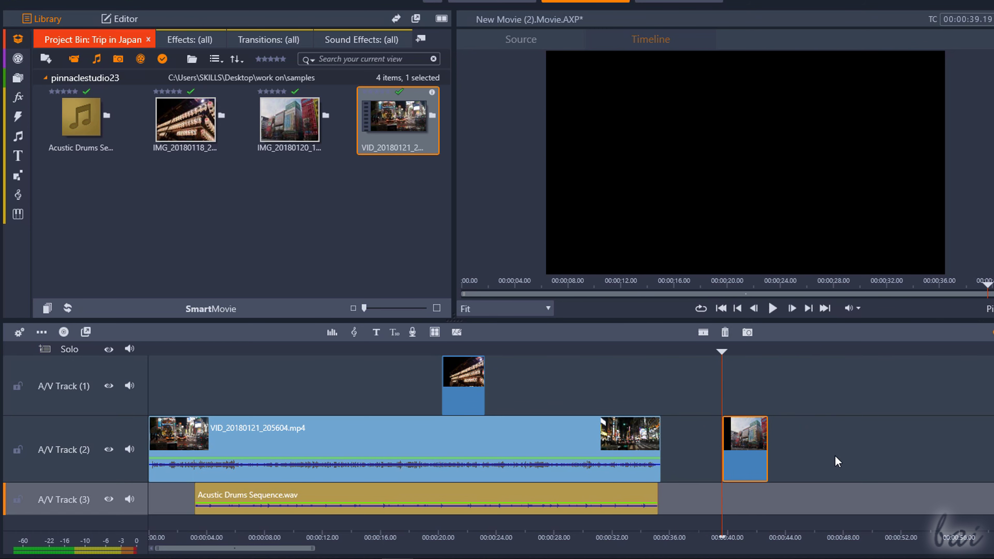
pyautogui.moveTo(722, 364); pyautogui.dragTo(680, 374)
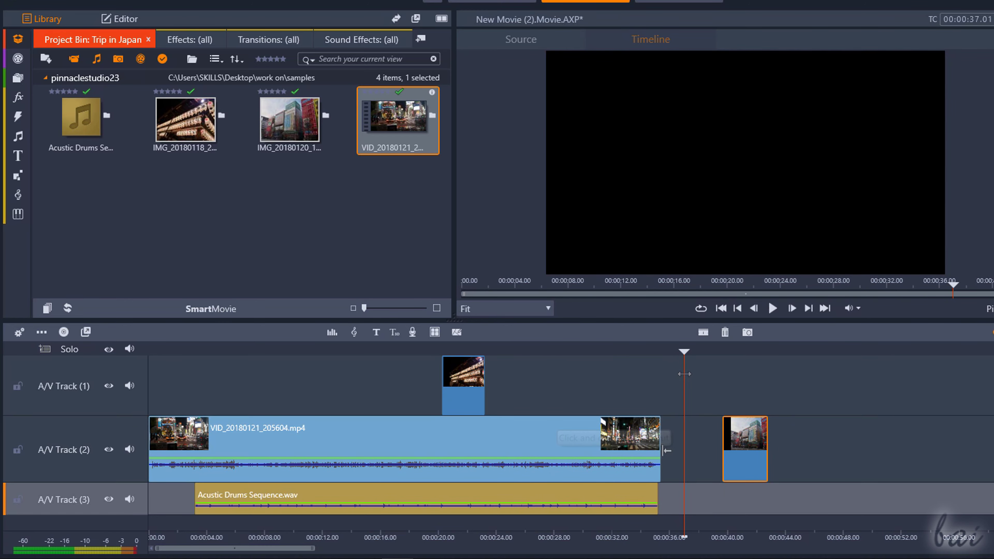
pyautogui.moveTo(652, 450); pyautogui.dragTo(521, 451)
pyautogui.moveTo(528, 349); pyautogui.dragTo(551, 348)
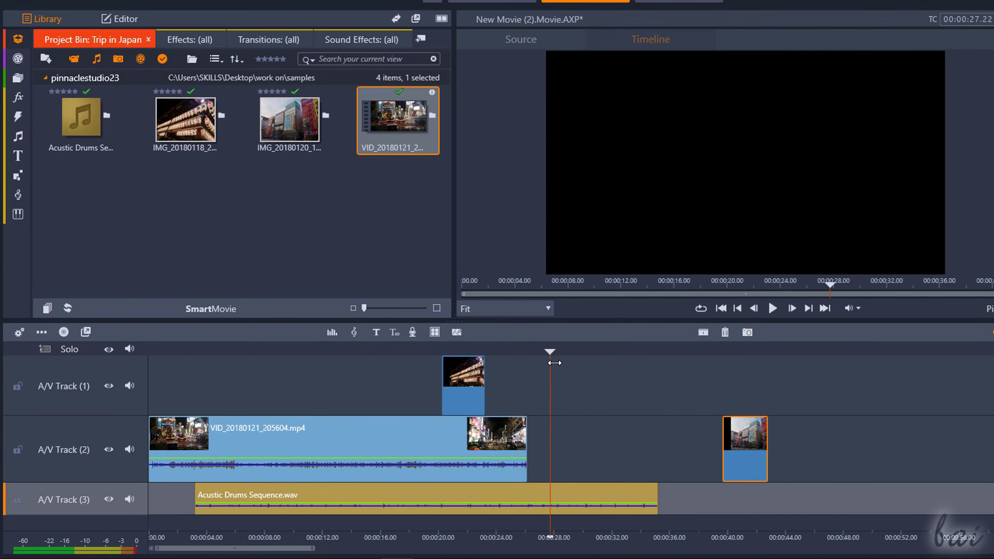
pyautogui.moveTo(523, 451); pyautogui.dragTo(857, 442)
pyautogui.moveTo(856, 382); pyautogui.dragTo(673, 378)
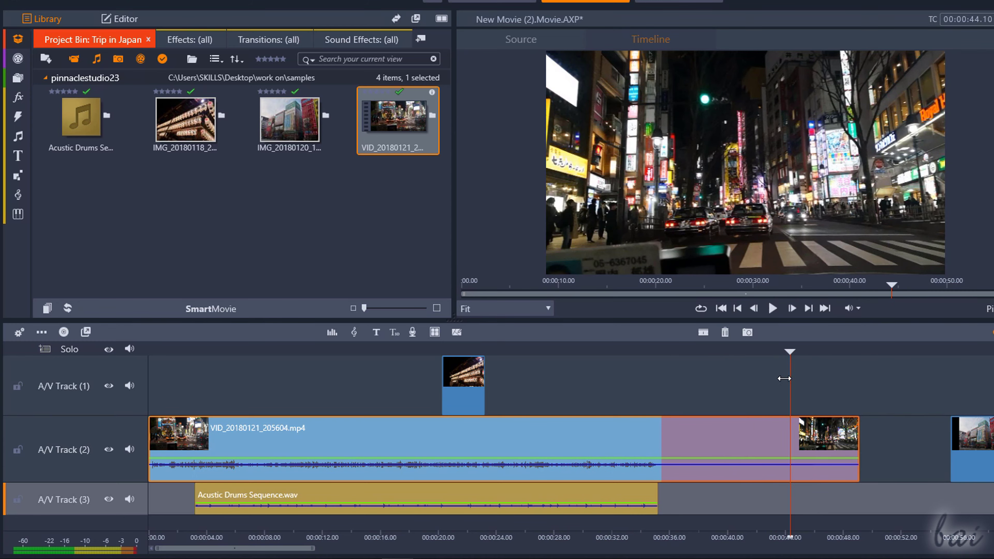
pyautogui.moveTo(708, 370); pyautogui.dragTo(561, 370)
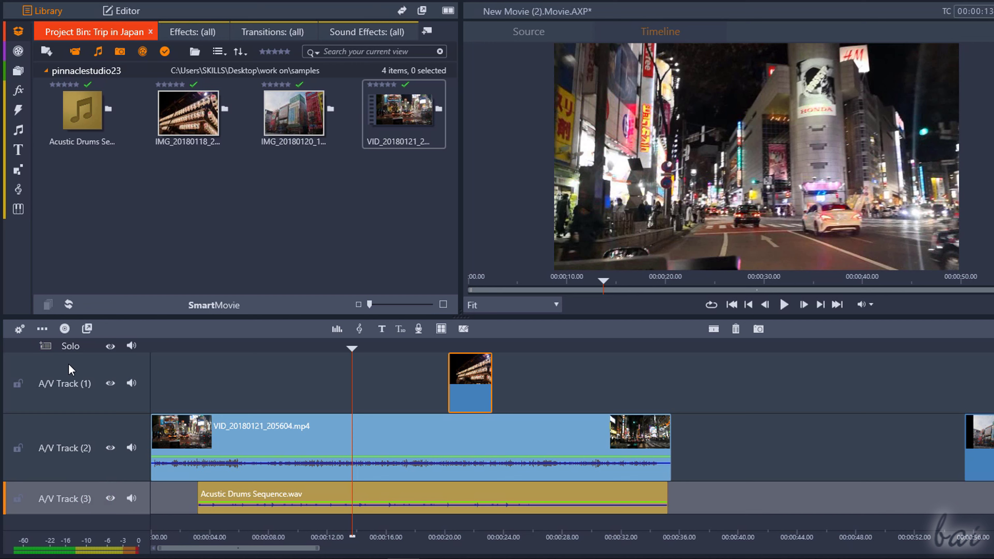
# - Rename A/V Track (2) to Main Track and play the timeline with it hidden, then shown
pyautogui.doubleClick(81, 450)
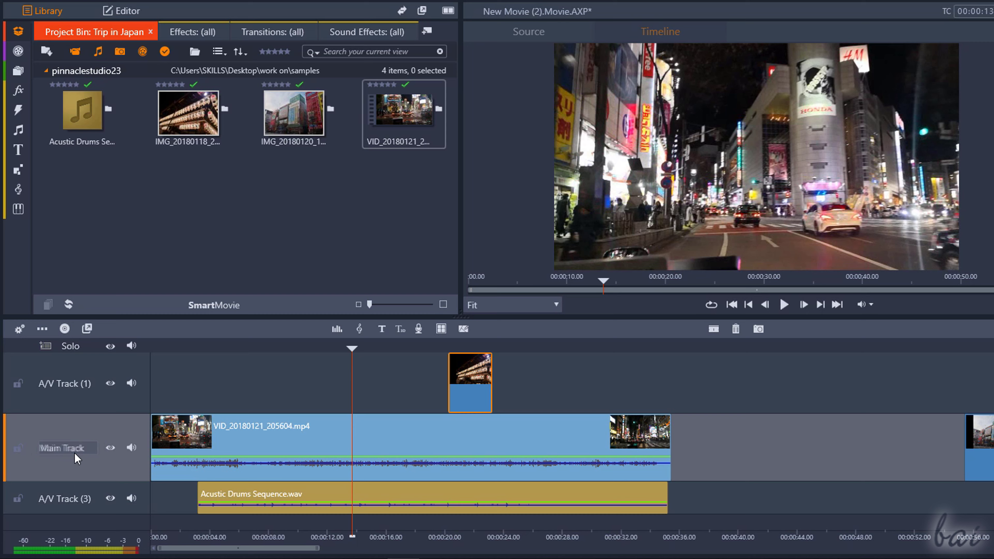
pyautogui.click(110, 448)
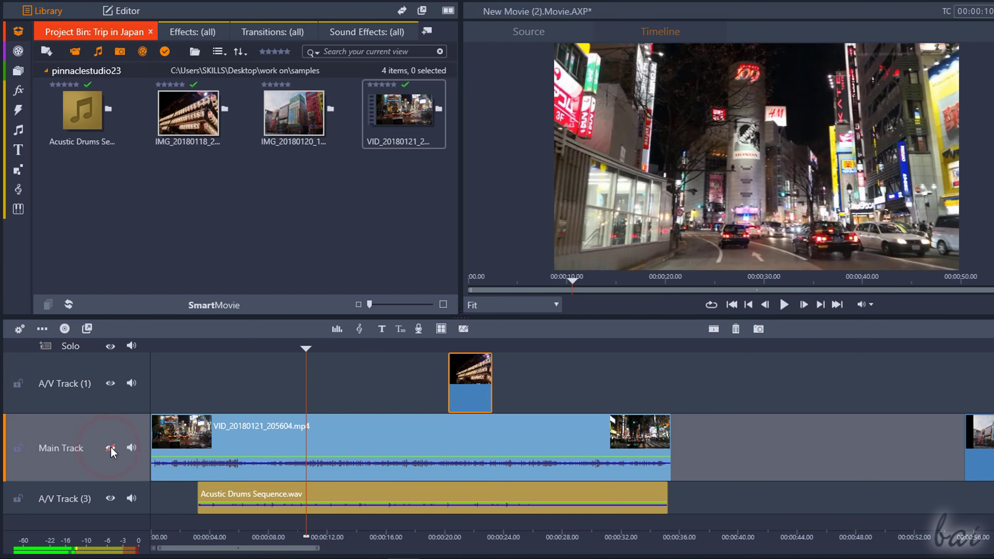
pyautogui.click(787, 311)
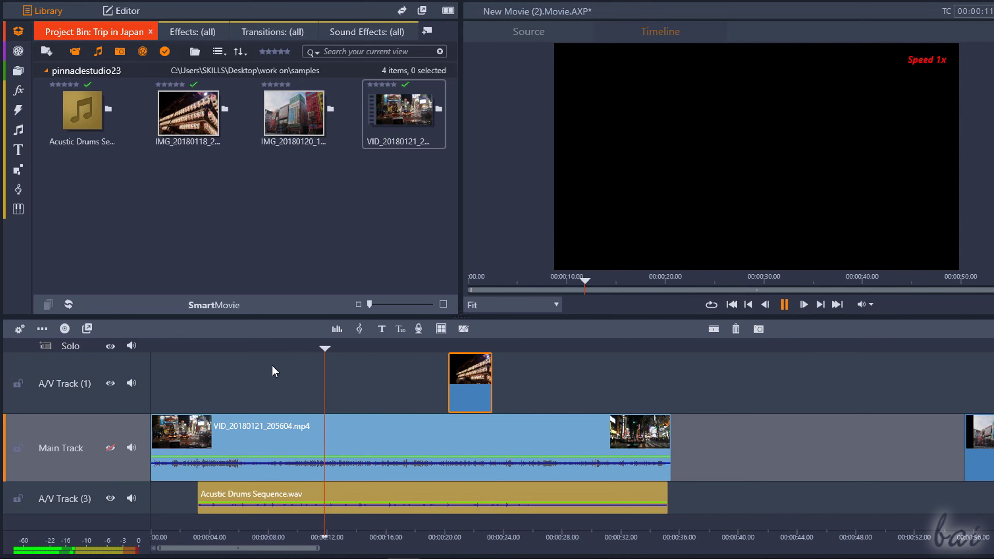
pyautogui.click(111, 448)
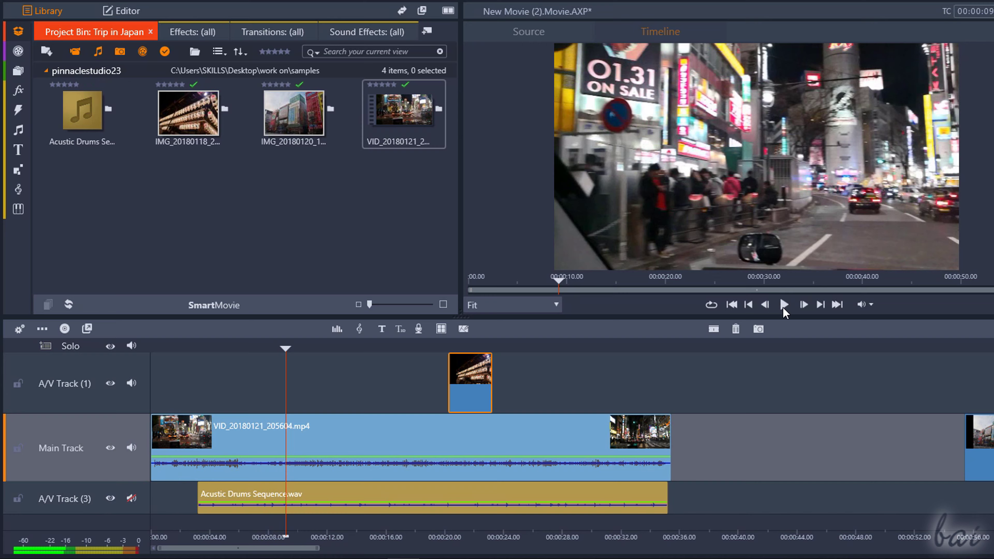
pyautogui.click(785, 305)
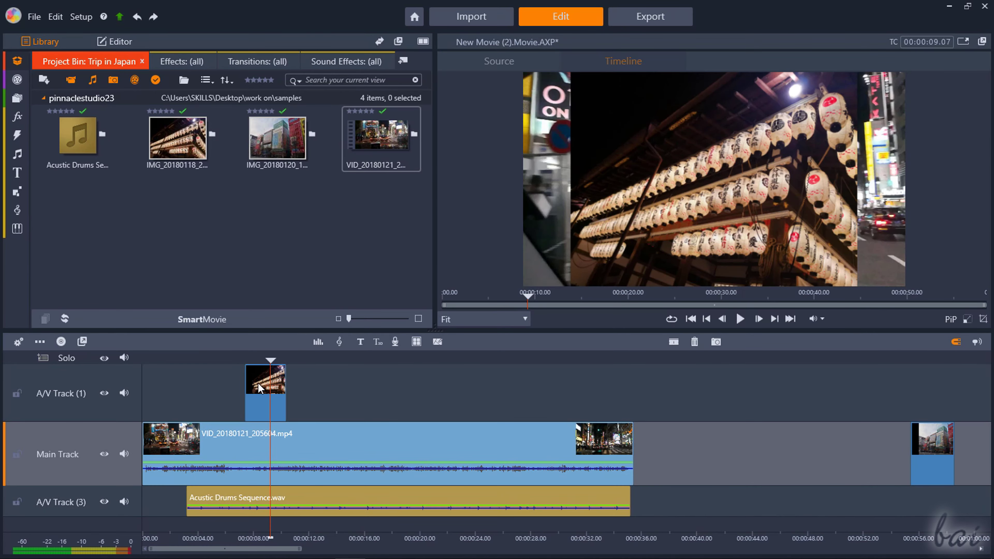
# - Shrink the lantern photo into an upper-left picture-in-picture inset and crop away its left side
pyautogui.click(275, 380)
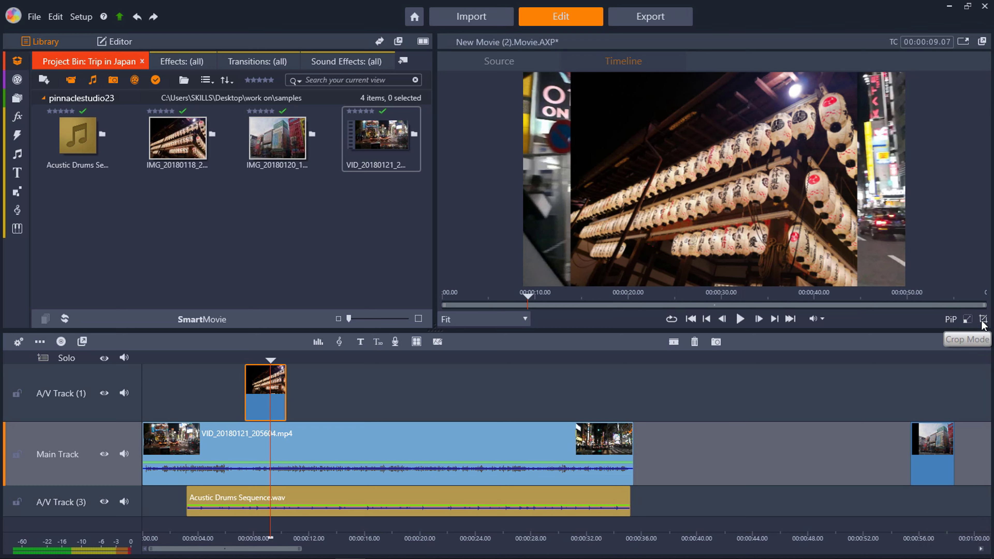
pyautogui.click(967, 319)
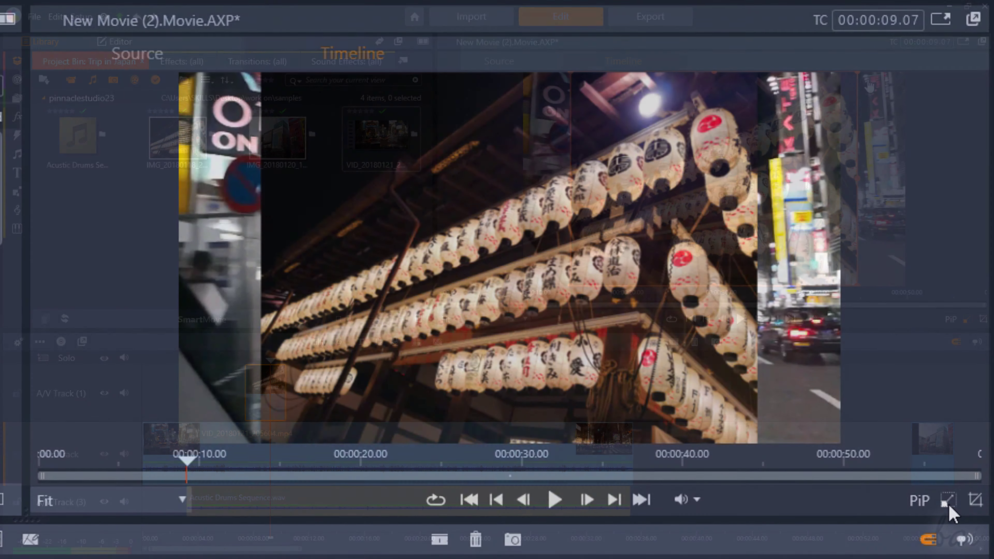
pyautogui.click(967, 319)
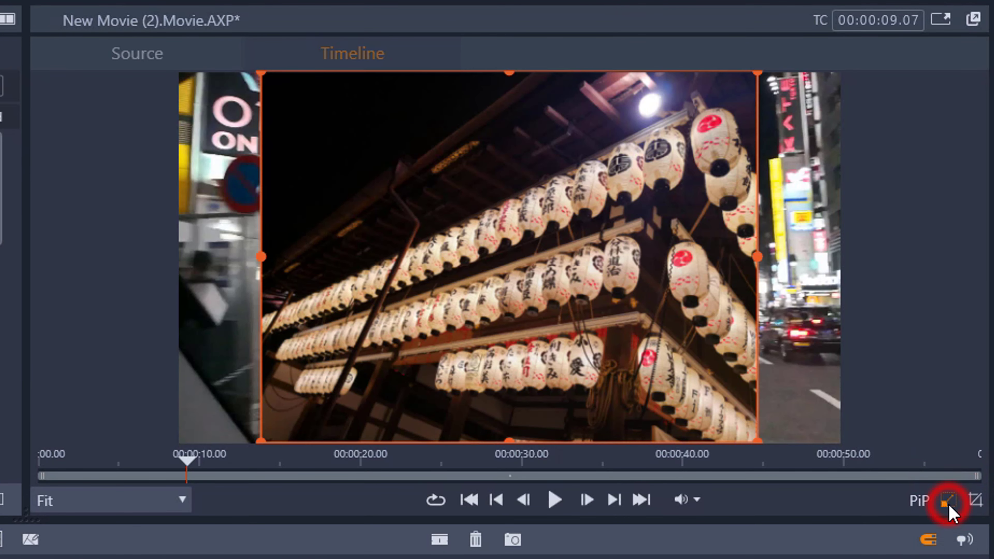
pyautogui.moveTo(757, 75); pyautogui.dragTo(525, 244)
pyautogui.moveTo(506, 307); pyautogui.dragTo(543, 228)
pyautogui.click(975, 500)
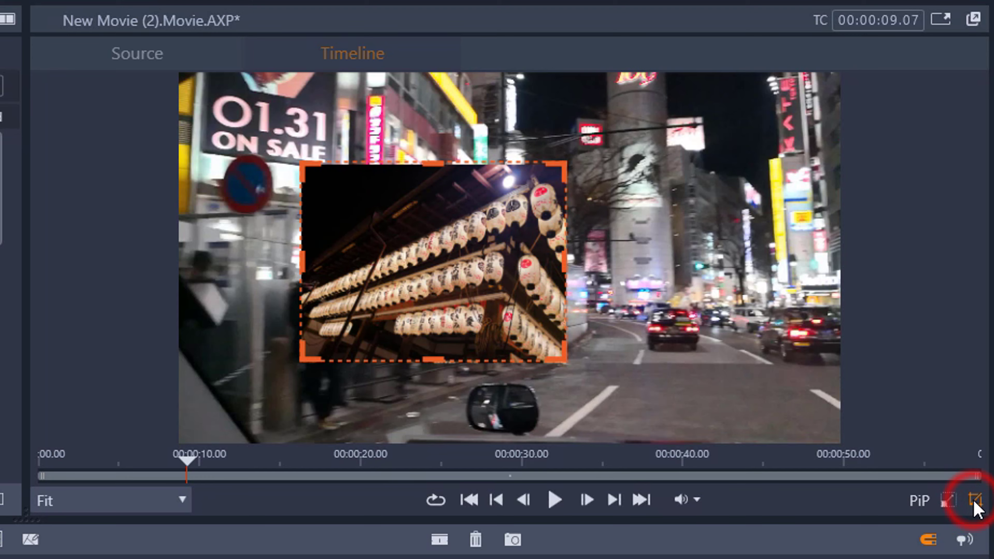
pyautogui.moveTo(309, 259); pyautogui.dragTo(454, 265)
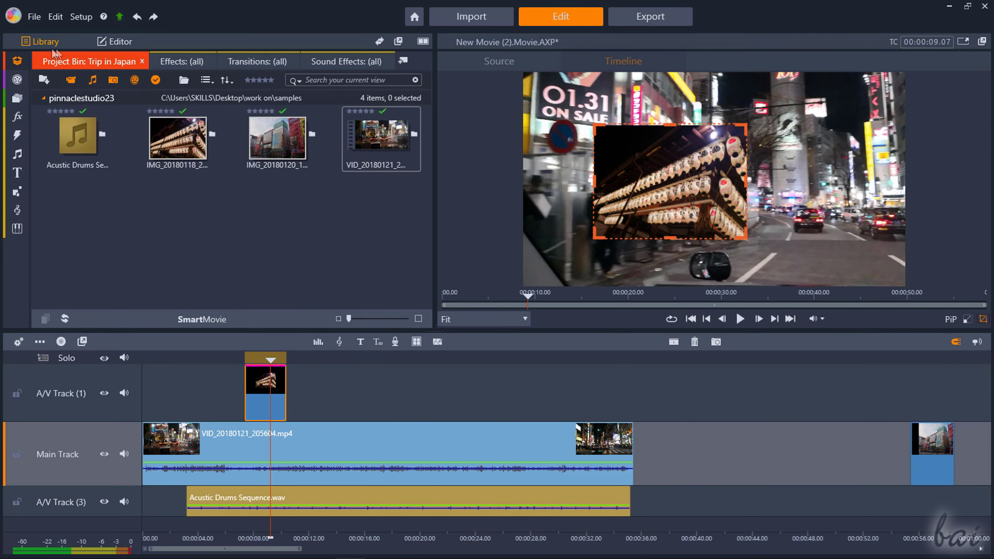
# - Set the lantern inset to opacity ~90, Temperature 65, Exposure 19, then widen the drum audio waveform
pyautogui.click(127, 45)
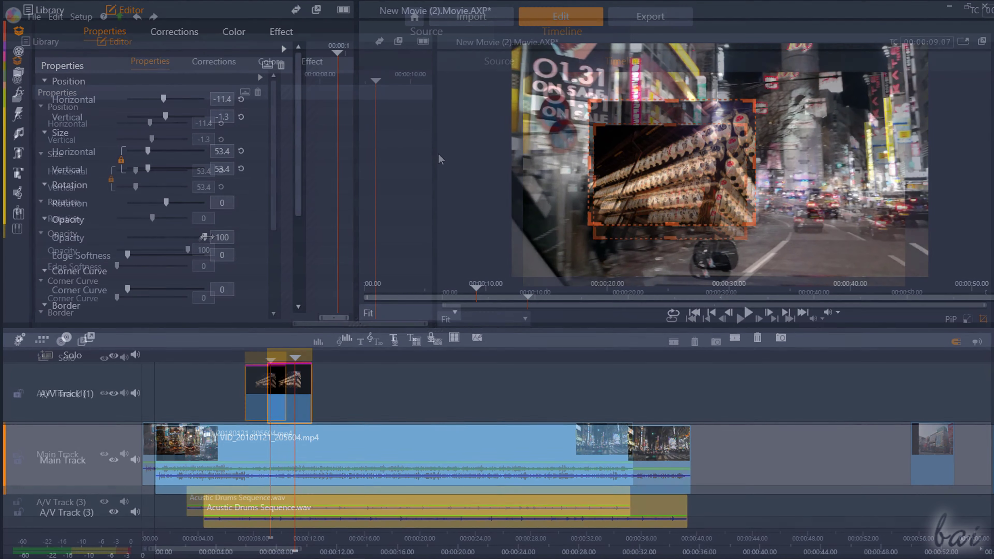
pyautogui.moveTo(186, 250); pyautogui.dragTo(133, 242)
pyautogui.click(234, 32)
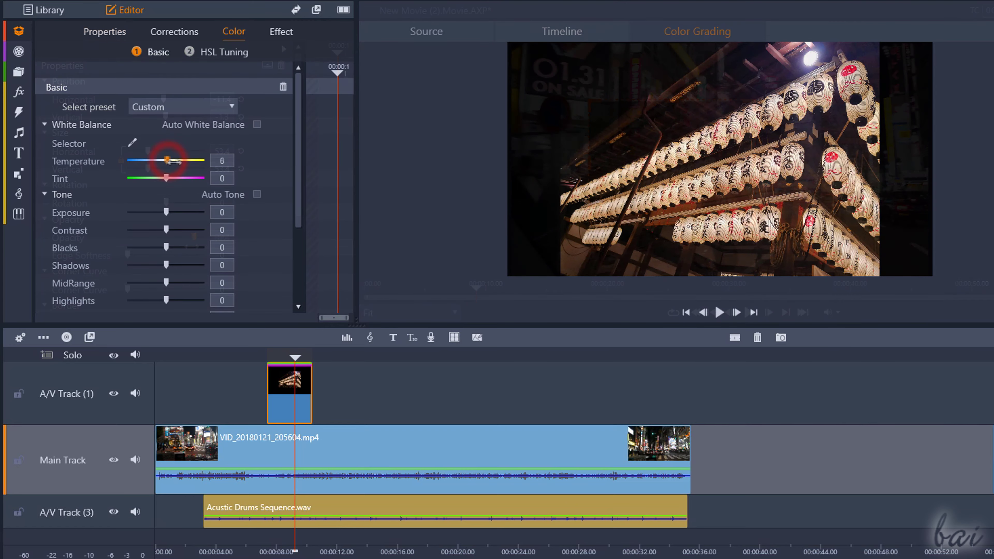
pyautogui.moveTo(166, 161); pyautogui.dragTo(198, 162)
pyautogui.moveTo(179, 210)
pyautogui.mouseDown()
pyautogui.moveTo(192, 212)
pyautogui.moveTo(173, 212)
pyautogui.mouseUp()
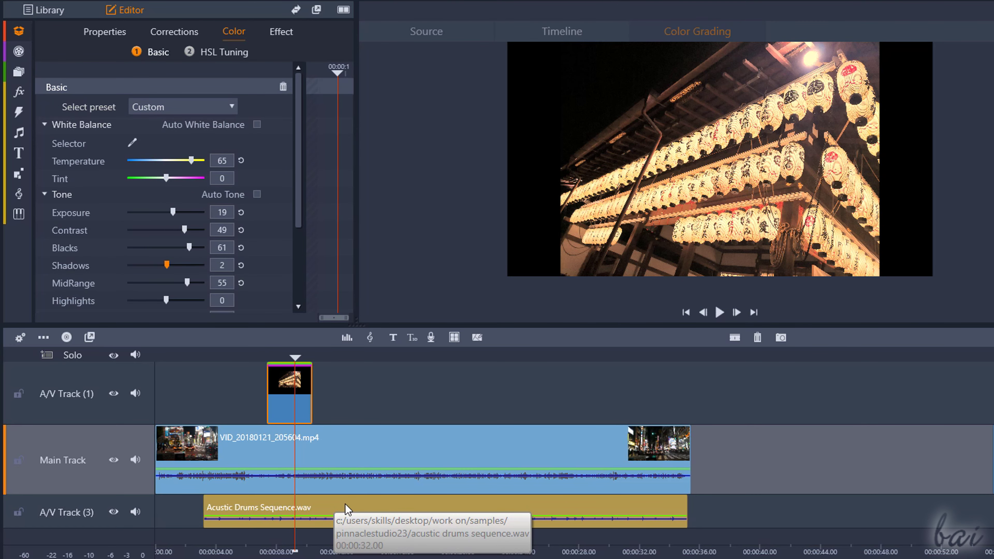
pyautogui.click(347, 509)
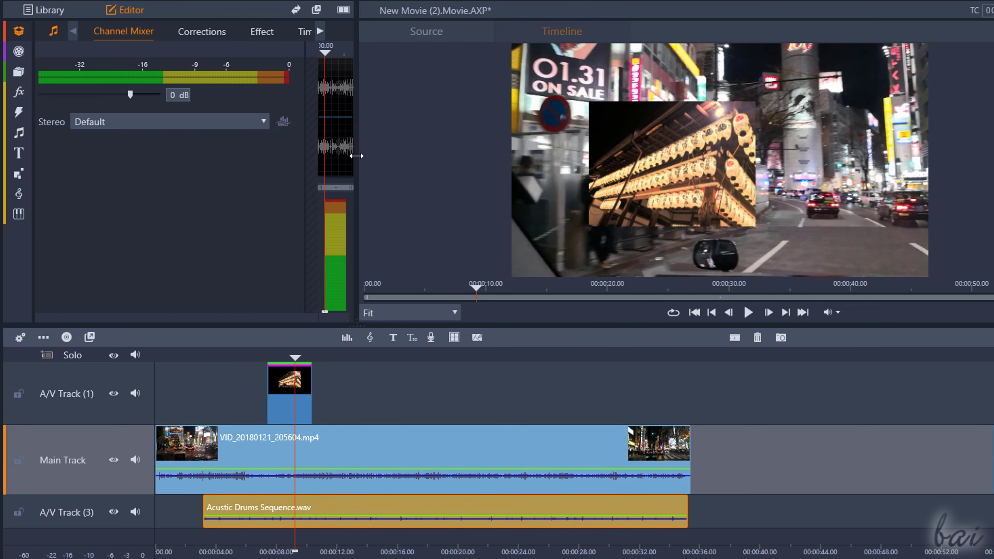
pyautogui.moveTo(356, 156); pyautogui.dragTo(679, 148)
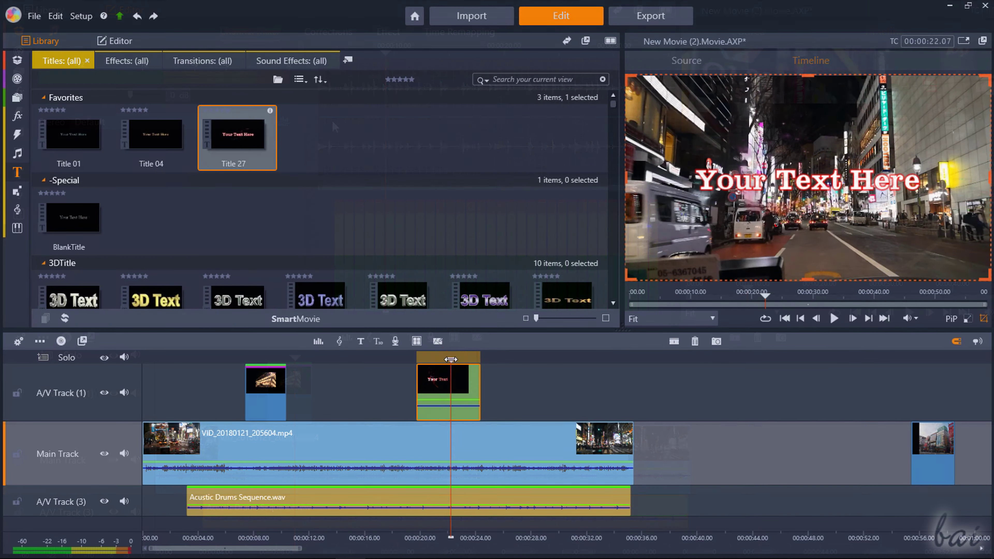
# - Place Title 27 from the Titles library on A/V Track (1) near 20 s, nudged slightly earlier
pyautogui.moveTo(448, 359)
pyautogui.mouseDown()
pyautogui.moveTo(422, 359)
pyautogui.moveTo(474, 361)
pyautogui.moveTo(454, 364)
pyautogui.mouseUp()
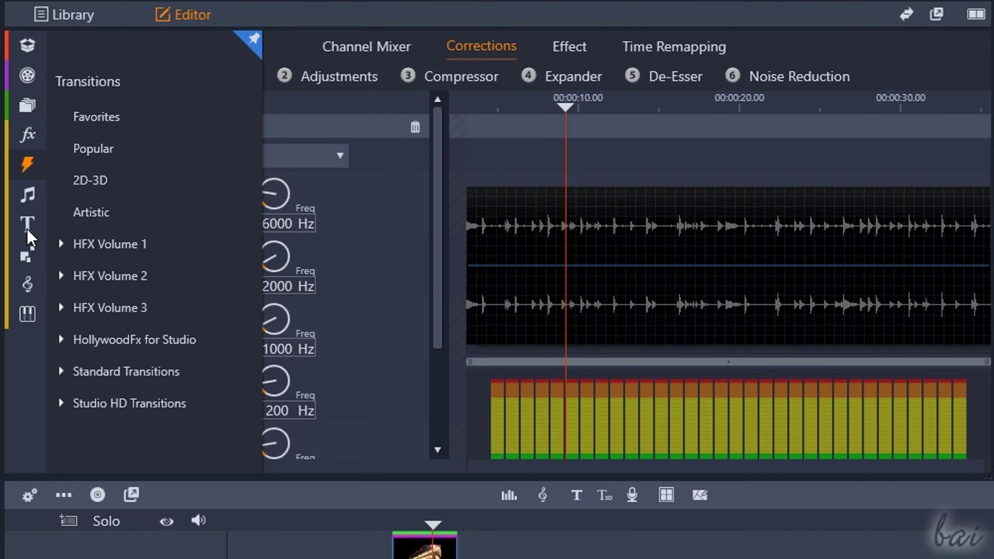
pyautogui.moveTo(18, 178)
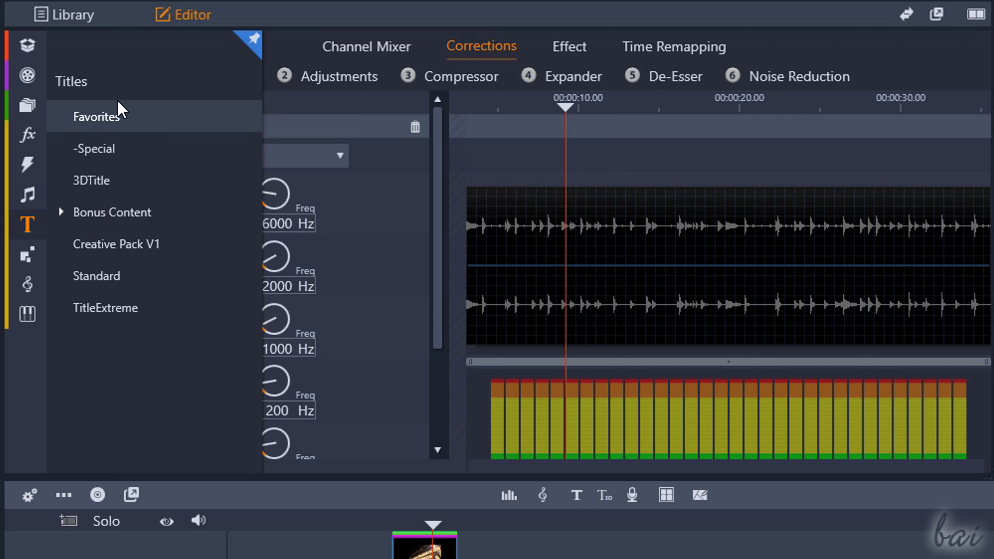
pyautogui.click(121, 91)
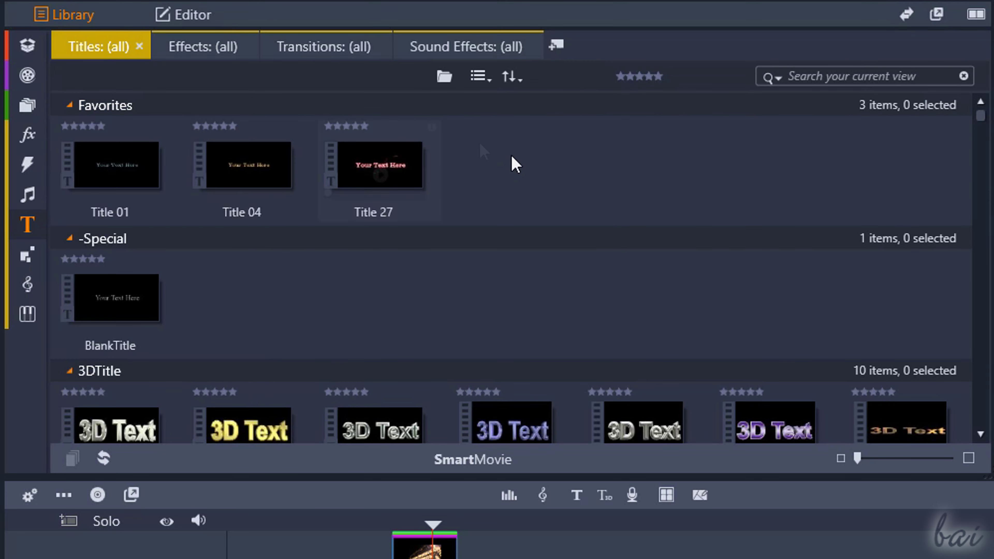
pyautogui.click(374, 139)
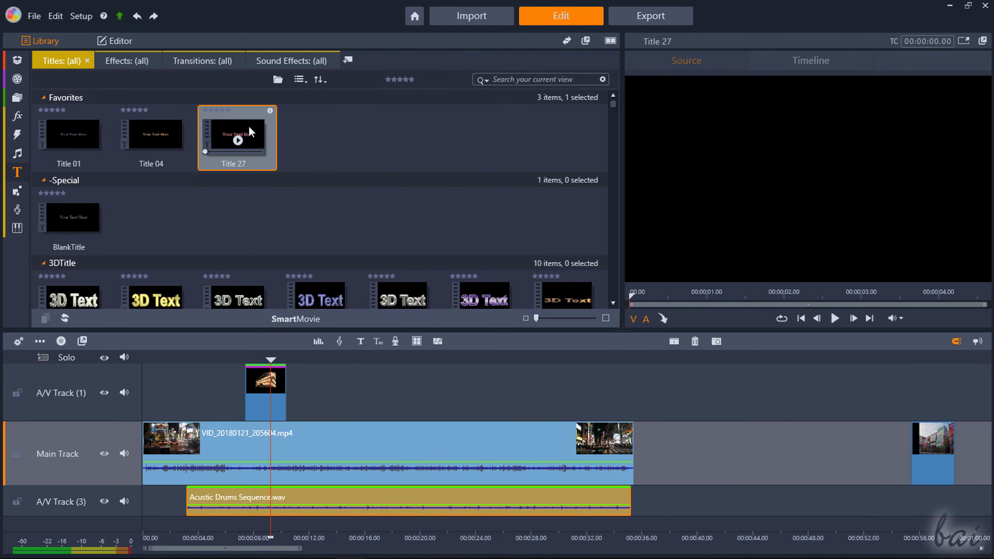
pyautogui.moveTo(248, 125); pyautogui.dragTo(421, 389)
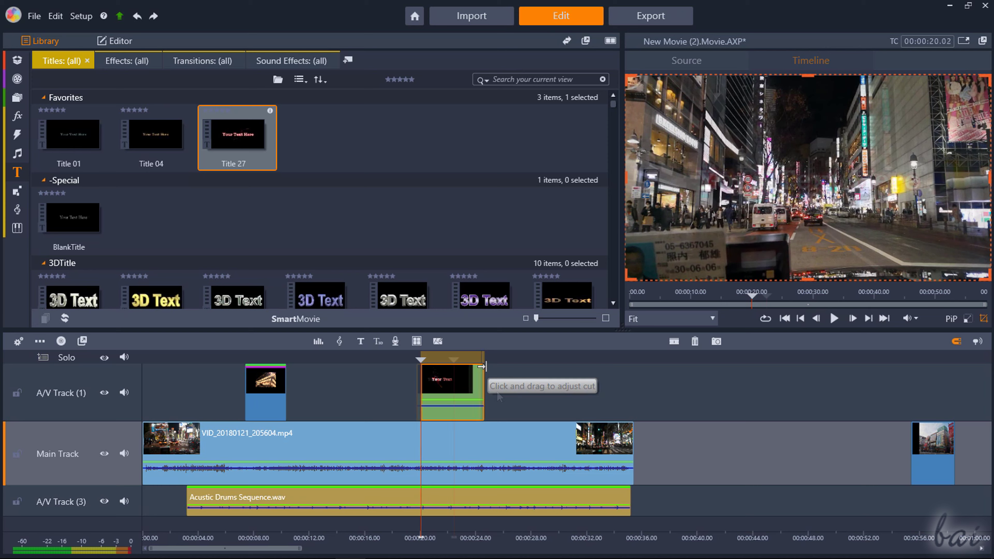
pyautogui.moveTo(482, 366); pyautogui.dragTo(478, 373)
pyautogui.click(442, 386)
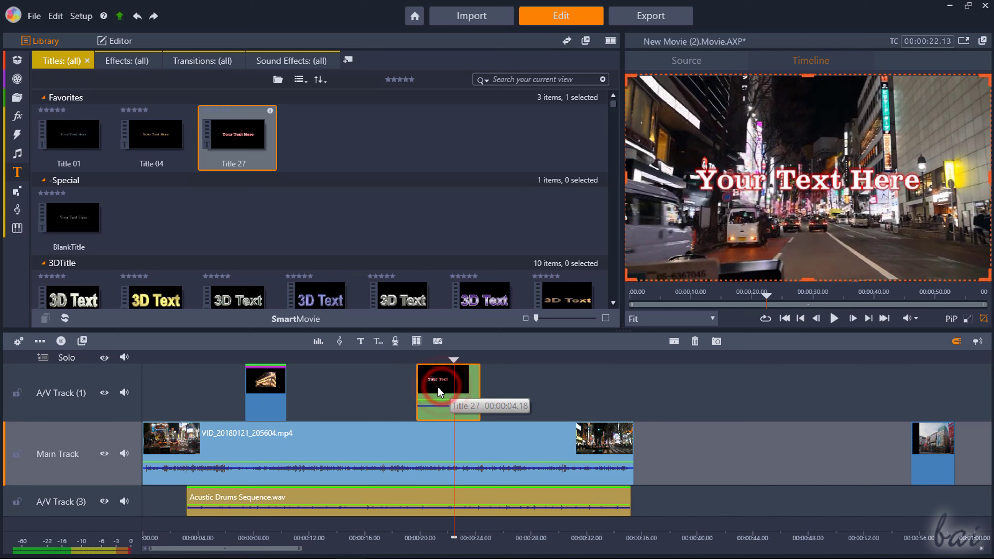
# - Replace the Title 27 placeholder text with 'My Trip'
pyautogui.doubleClick(438, 387)
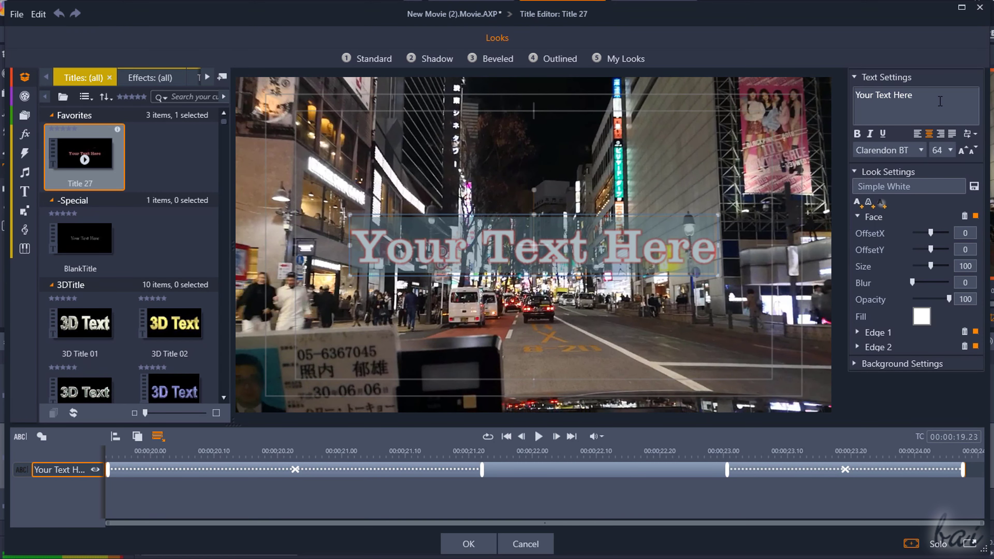
pyautogui.hotkey('ctrl', 'a')
pyautogui.write('My Trip')
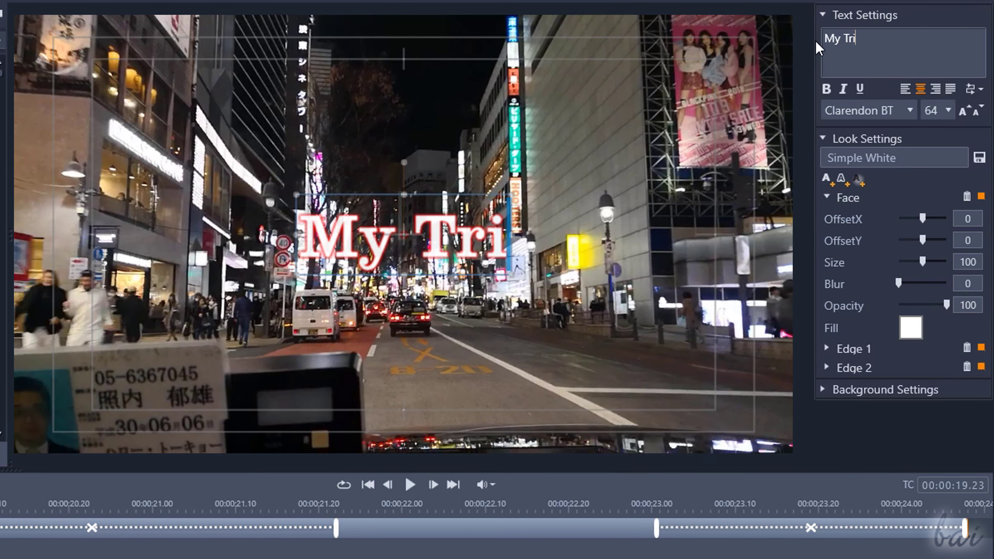
pyautogui.hotkey('ctrl', 'a')
# - Style the title in Aldrich size 96 with yellow face fill and a blurred red edge
pyautogui.click(910, 110)
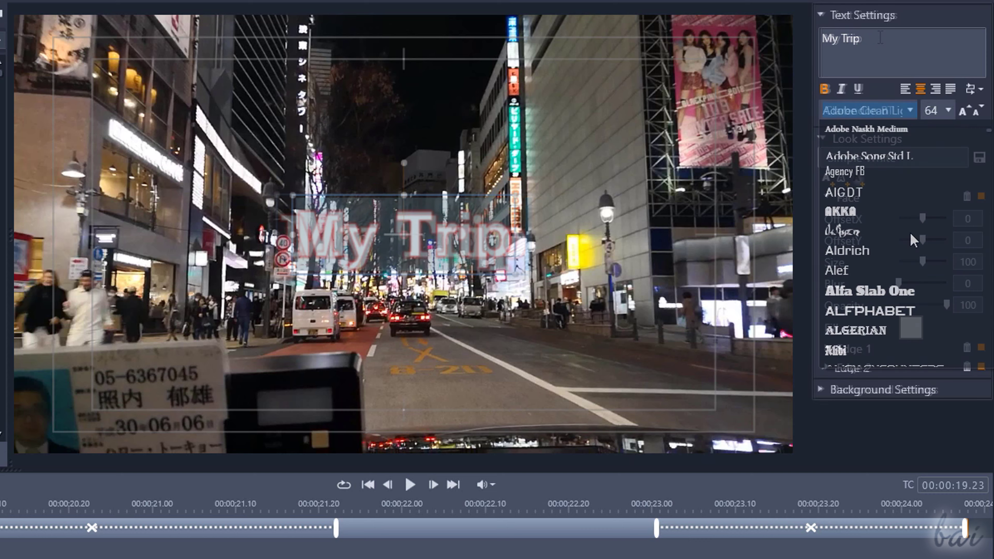
pyautogui.click(871, 249)
pyautogui.click(948, 111)
pyautogui.scroll(-3, 946, 241)
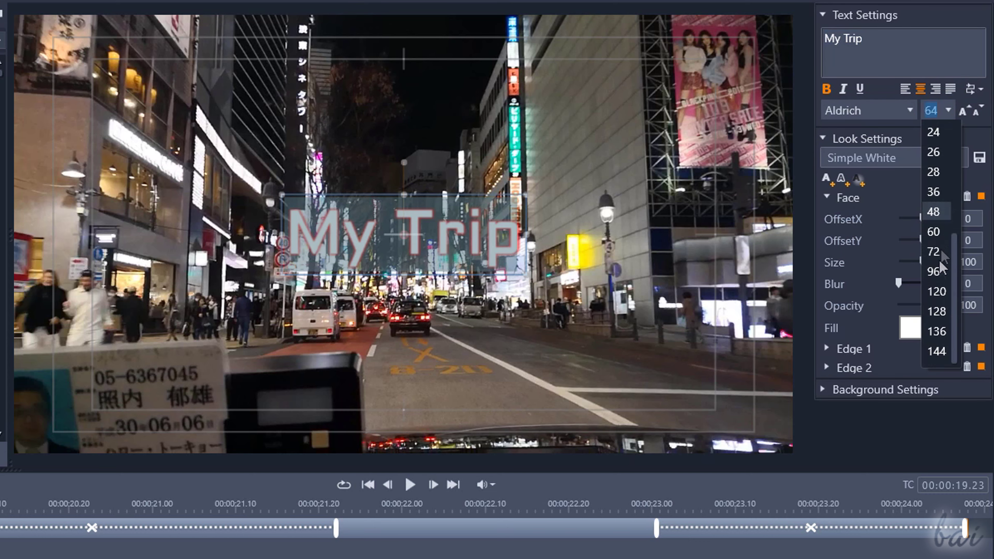
pyautogui.click(936, 275)
pyautogui.click(909, 328)
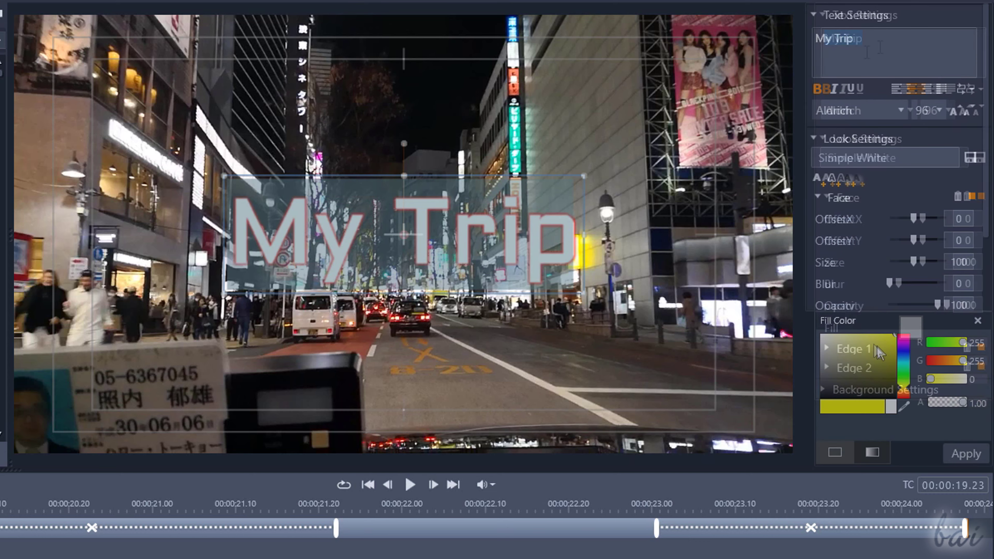
pyautogui.click(960, 455)
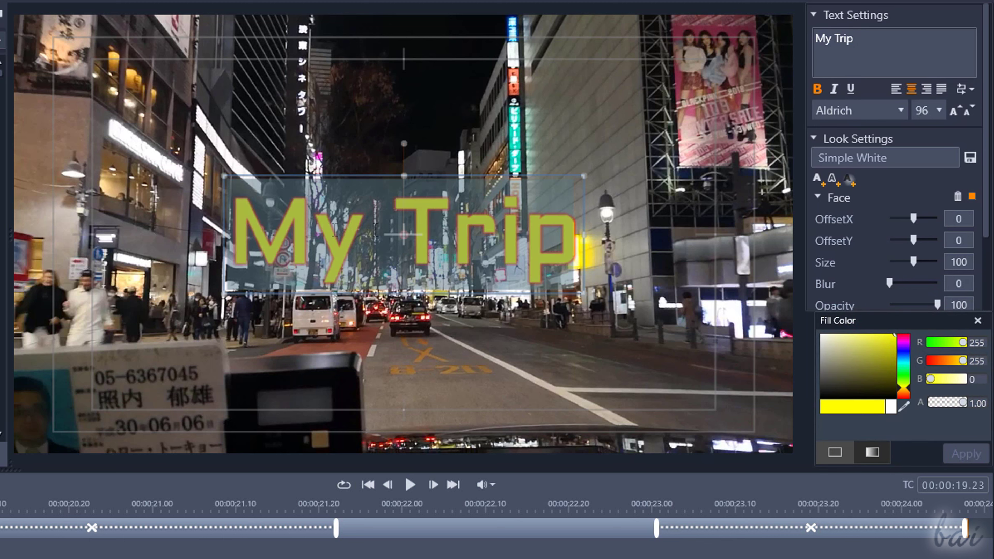
pyautogui.scroll(-2, 896, 396)
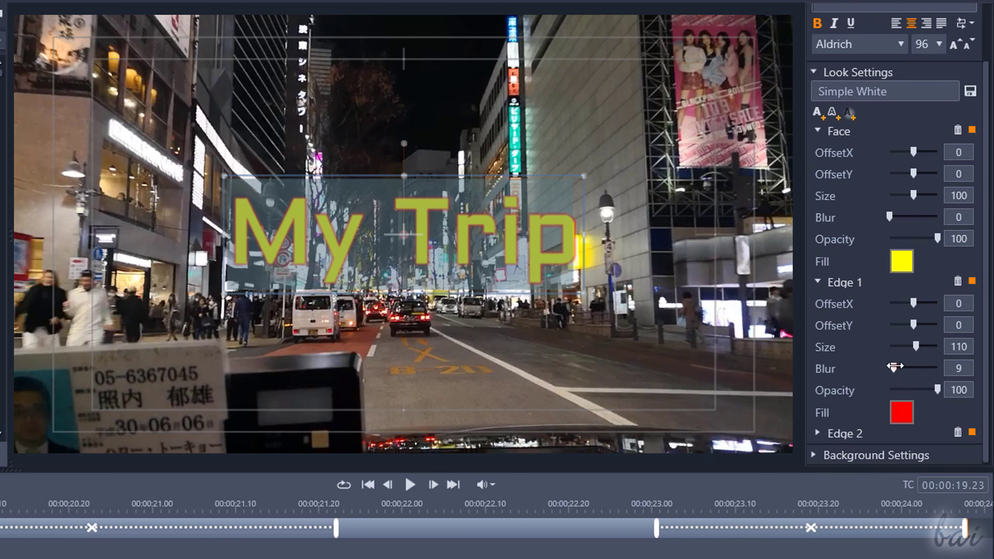
pyautogui.moveTo(895, 366); pyautogui.dragTo(931, 346)
# - Set the My Trip background to red at opacity 0, then raise and enlarge the title box
pyautogui.click(814, 73)
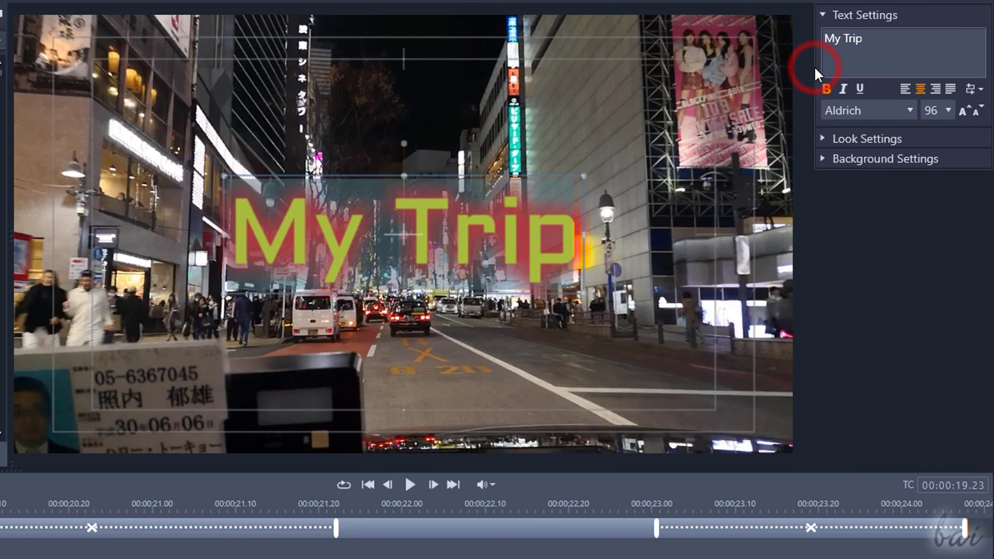
pyautogui.click(833, 159)
pyautogui.click(842, 194)
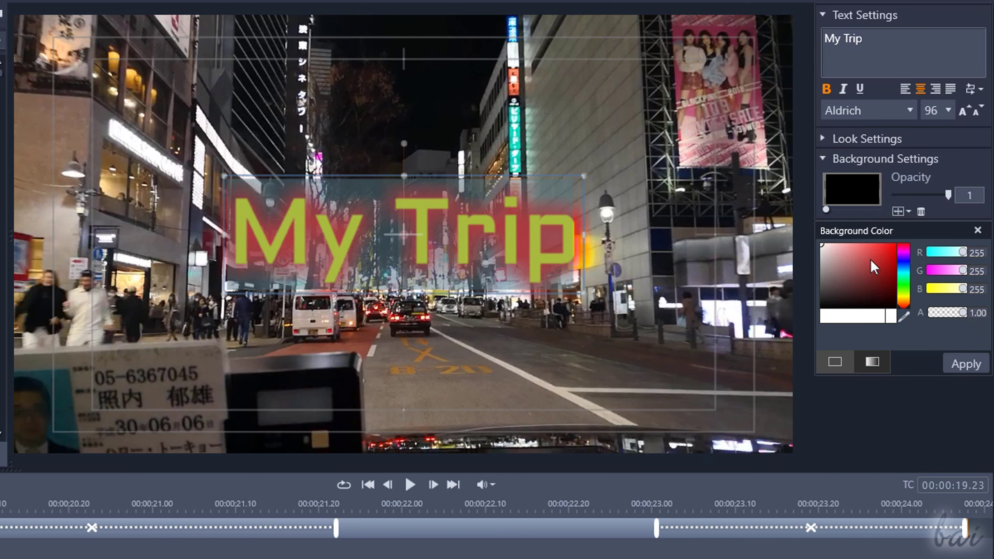
pyautogui.click(966, 365)
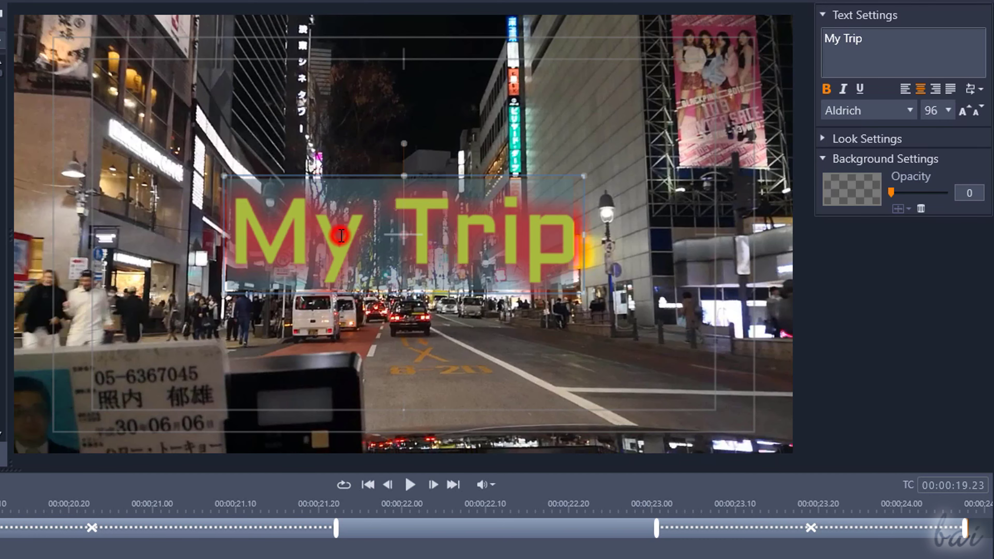
pyautogui.click(403, 227)
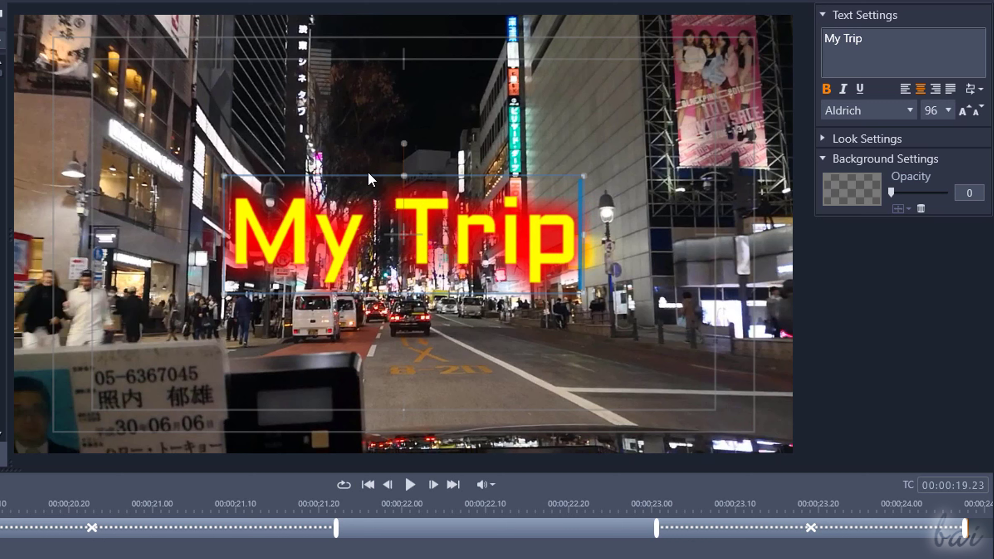
pyautogui.moveTo(369, 172); pyautogui.dragTo(400, 133)
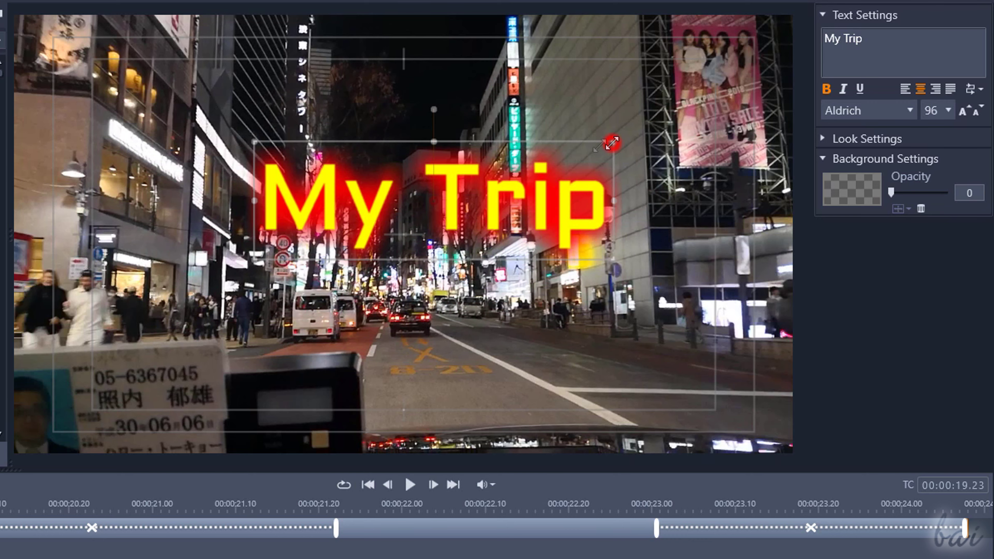
pyautogui.moveTo(611, 143)
pyautogui.mouseDown()
pyautogui.moveTo(543, 83)
pyautogui.moveTo(614, 143)
pyautogui.mouseUp()
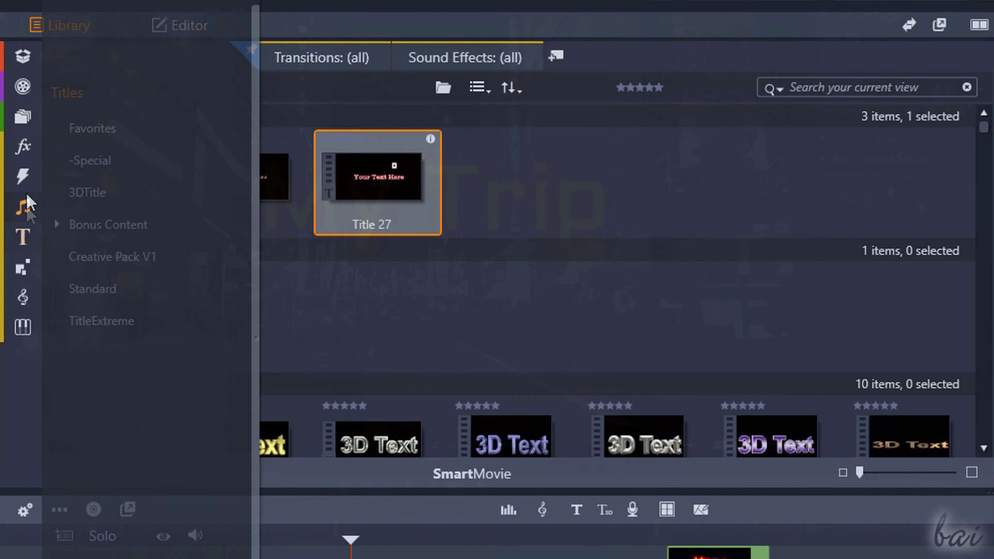
# - Apply the Stained Glass Advanced effect to the main VID_20180121_205604.mp4 clip
pyautogui.click(25, 151)
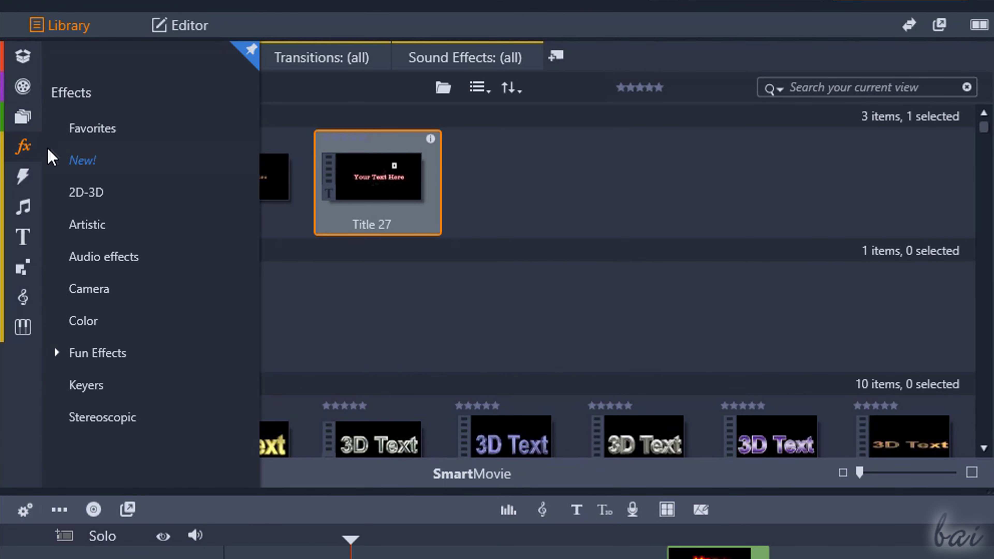
pyautogui.click(110, 102)
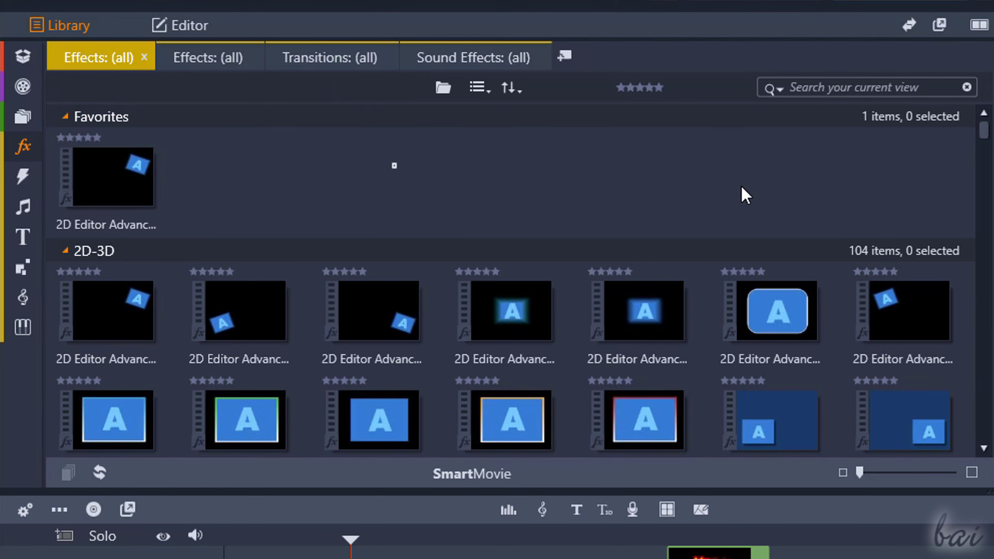
pyautogui.scroll(-10, 741, 186)
pyautogui.scroll(-15, 742, 186)
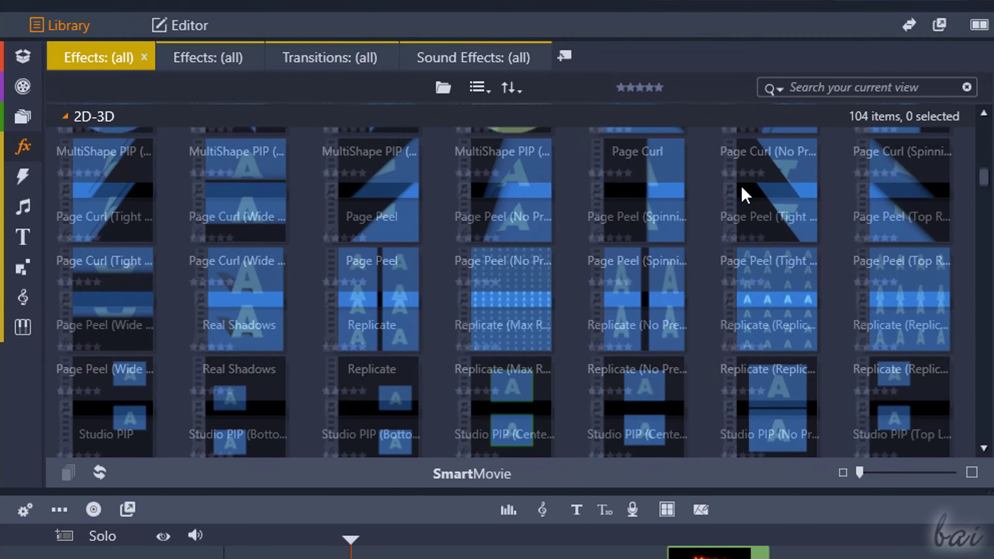
pyautogui.scroll(-10, 741, 186)
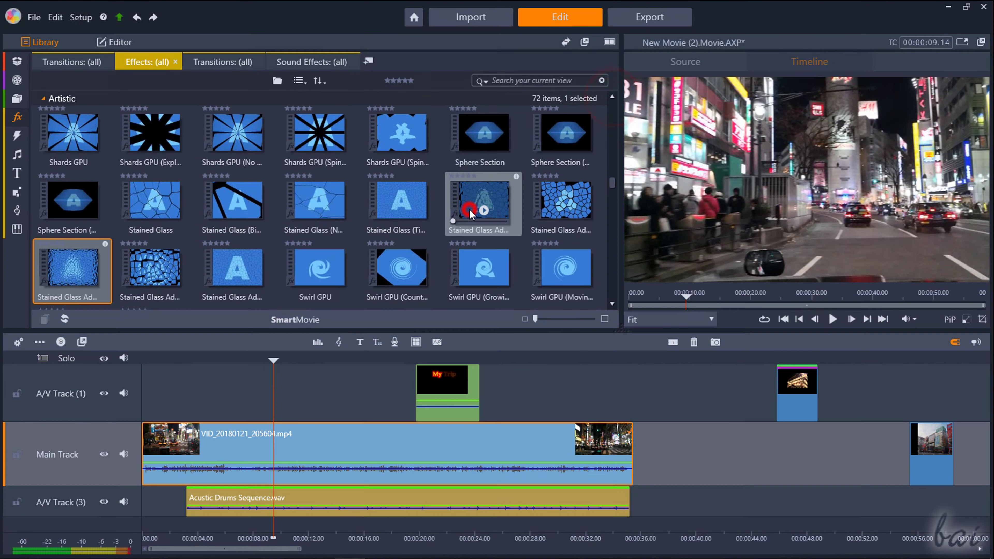
pyautogui.click(470, 213)
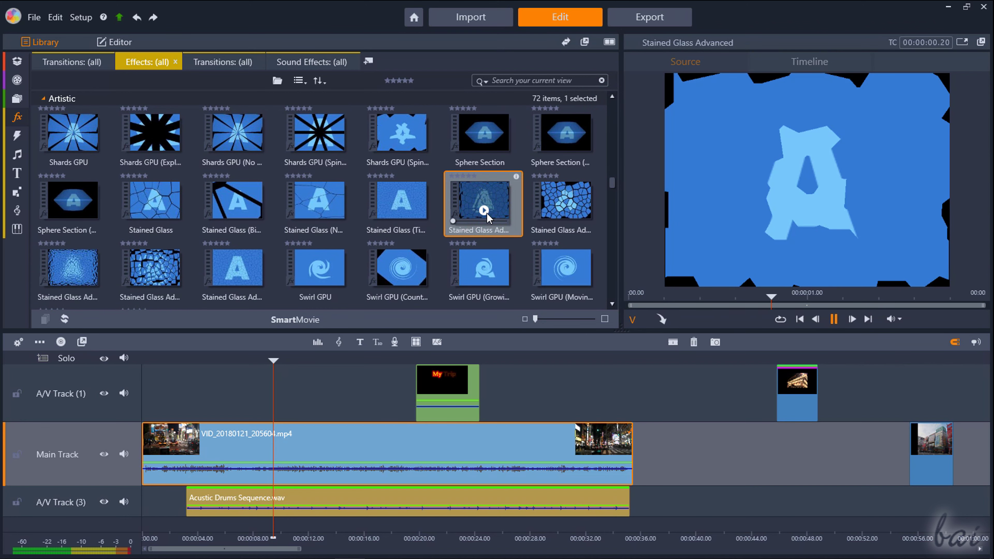
pyautogui.moveTo(482, 194); pyautogui.dragTo(306, 446)
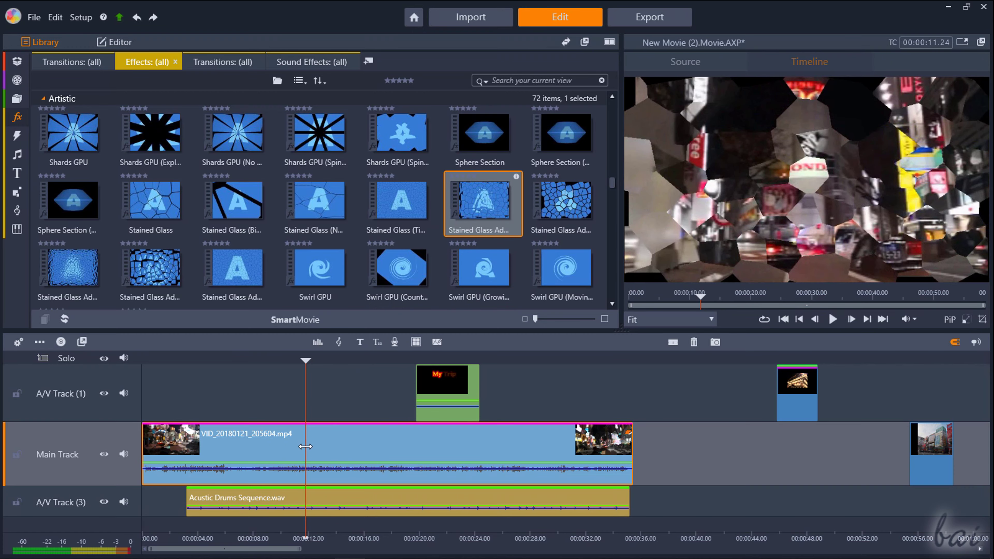
# - Play the clip from about 5 seconds in to preview the stained-glass effect
pyautogui.click(213, 537)
pyautogui.click(833, 319)
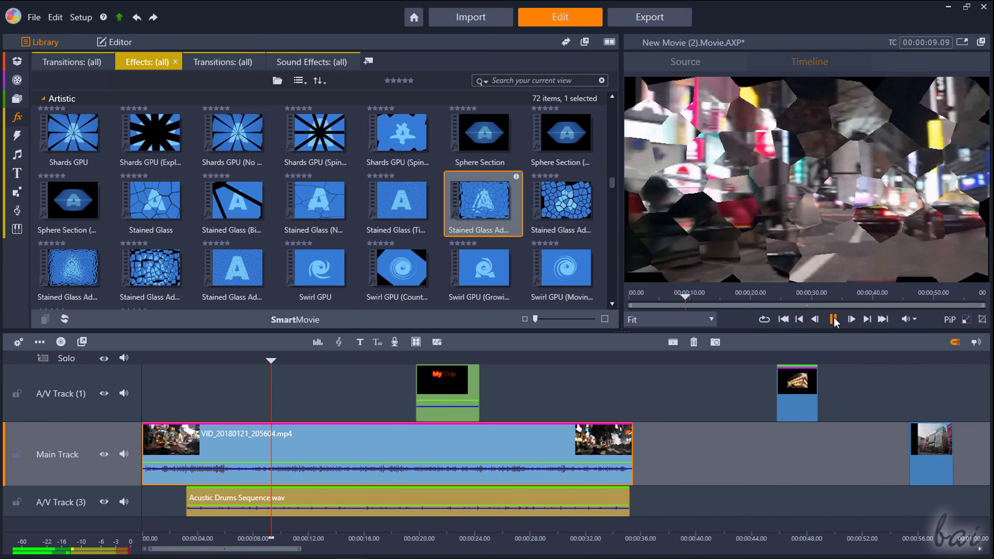
pyautogui.click(831, 320)
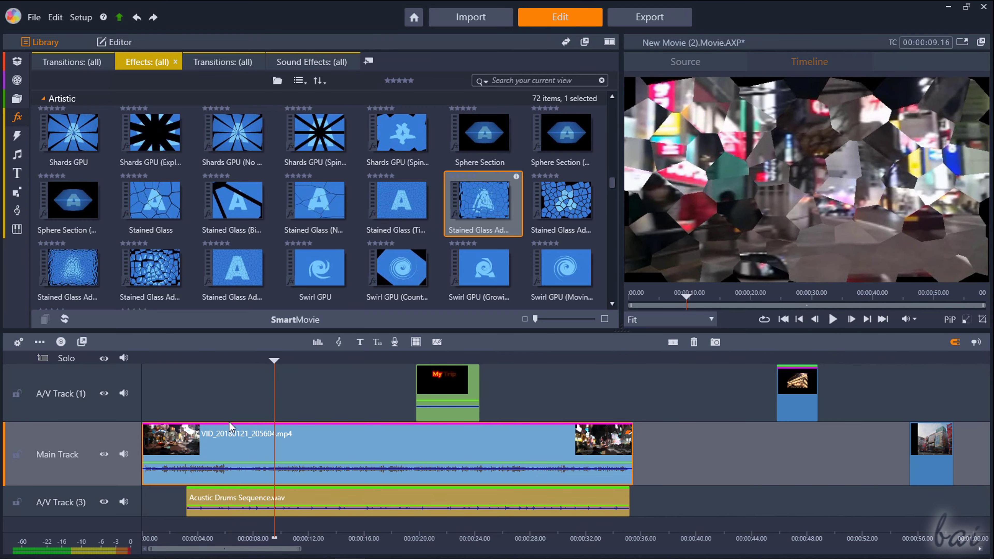
# - Add Swirl GPU (Growing) to the same clip and play it back
pyautogui.scroll(-3, 313, 196)
pyautogui.moveTo(484, 165); pyautogui.dragTo(299, 446)
pyautogui.click(832, 319)
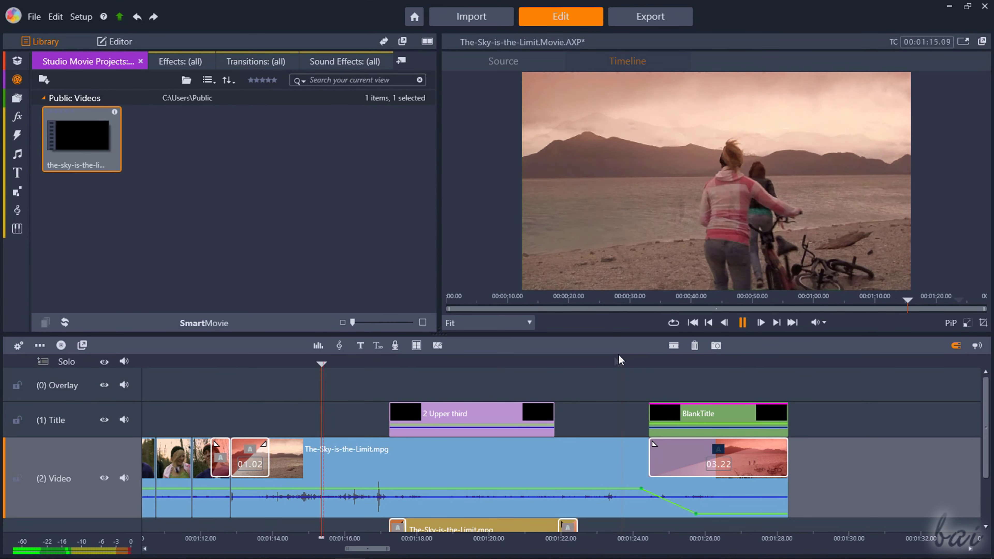
# - Jump the playhead to the closing title, then play New Movie (2) from the beginning
pyautogui.click(616, 354)
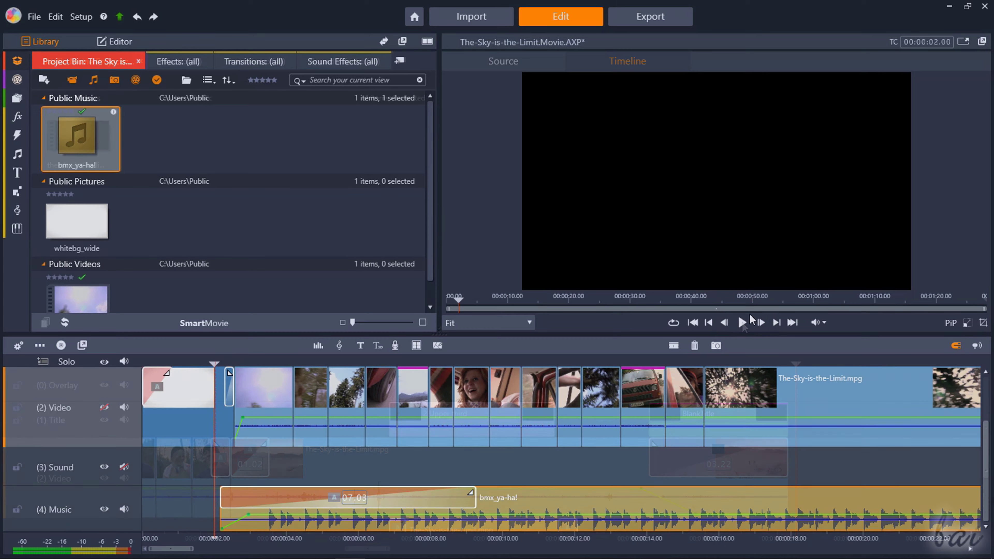
pyautogui.click(742, 323)
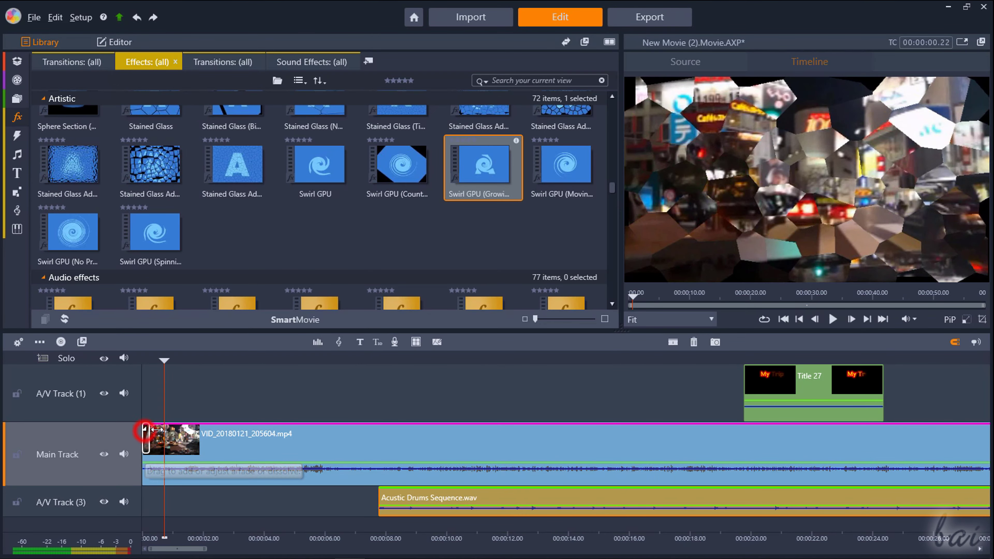
# - Give the night-street video a fade-in of about two seconds, previewing it
pyautogui.moveTo(146, 431); pyautogui.dragTo(311, 434)
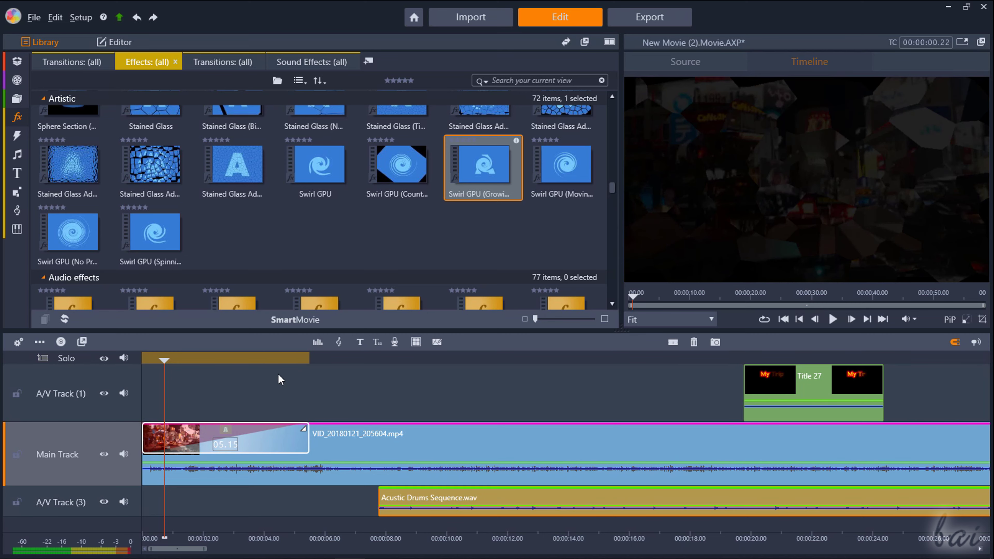
pyautogui.press('space')
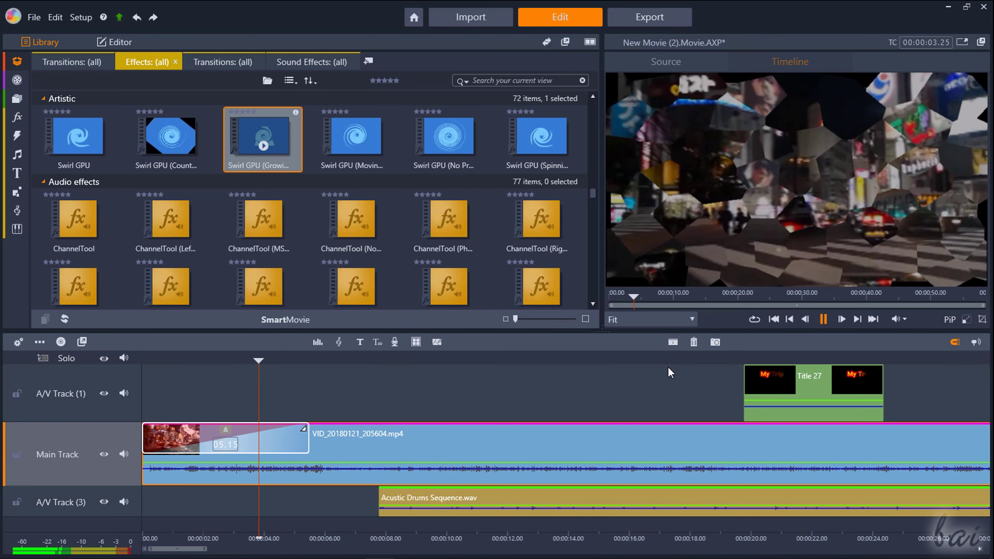
pyautogui.moveTo(303, 429); pyautogui.dragTo(213, 428)
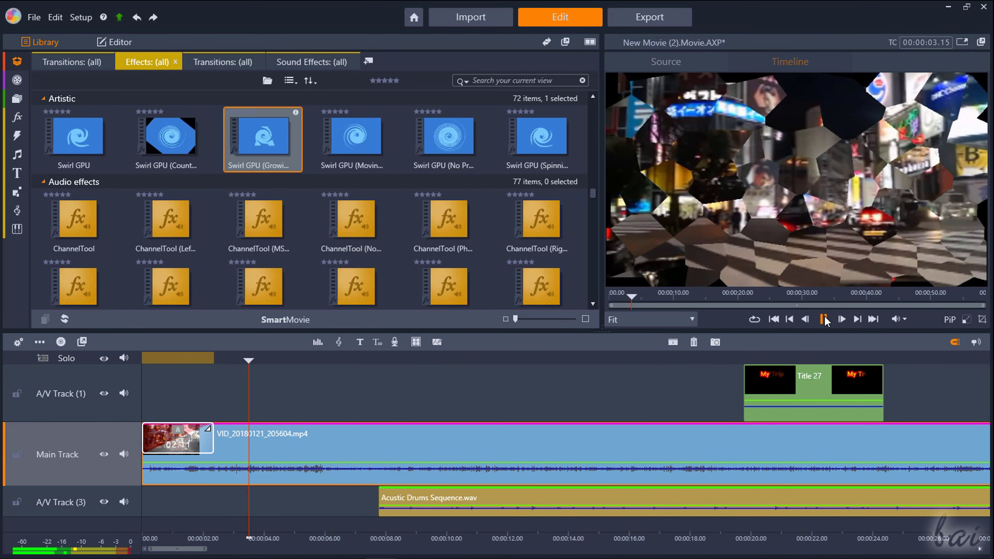
pyautogui.click(824, 319)
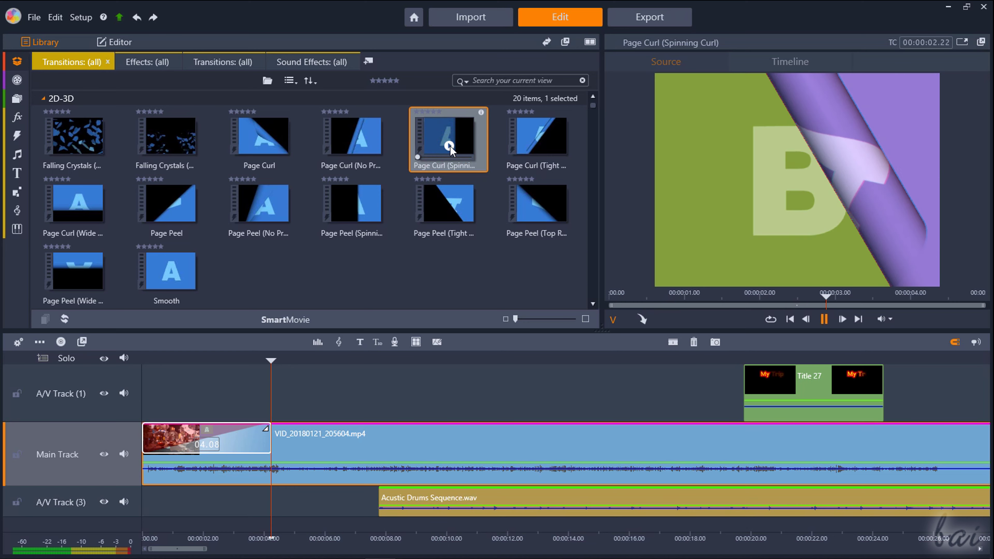
# - Put Page Curl (Spinning) on the video's start and close the gap before the building photo
pyautogui.moveTo(459, 135); pyautogui.dragTo(224, 437)
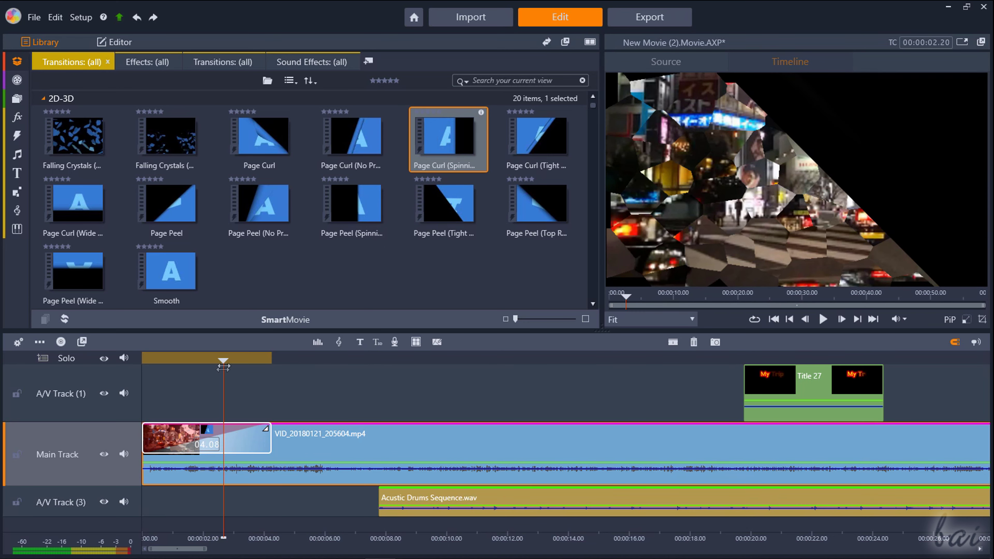
pyautogui.click(146, 358)
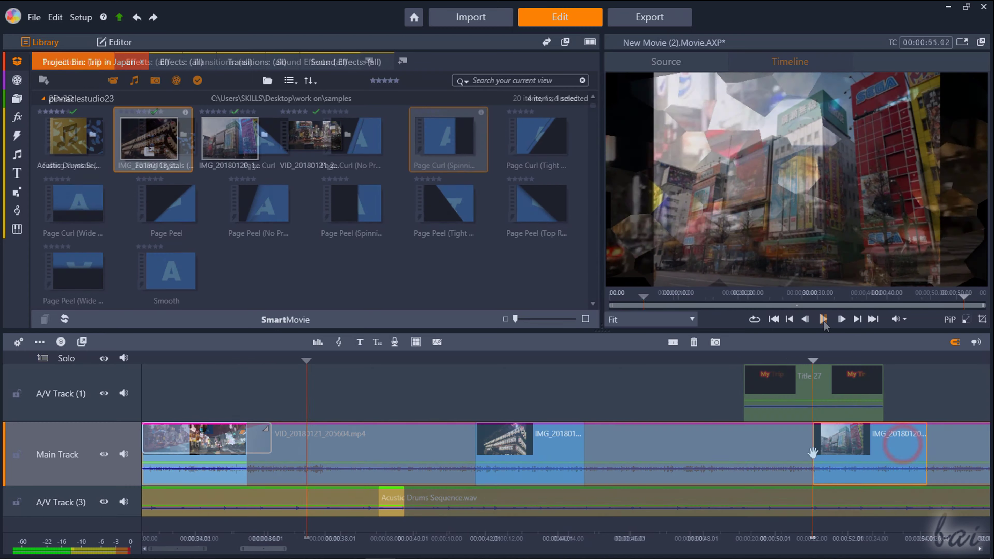
pyautogui.moveTo(787, 446); pyautogui.dragTo(611, 448)
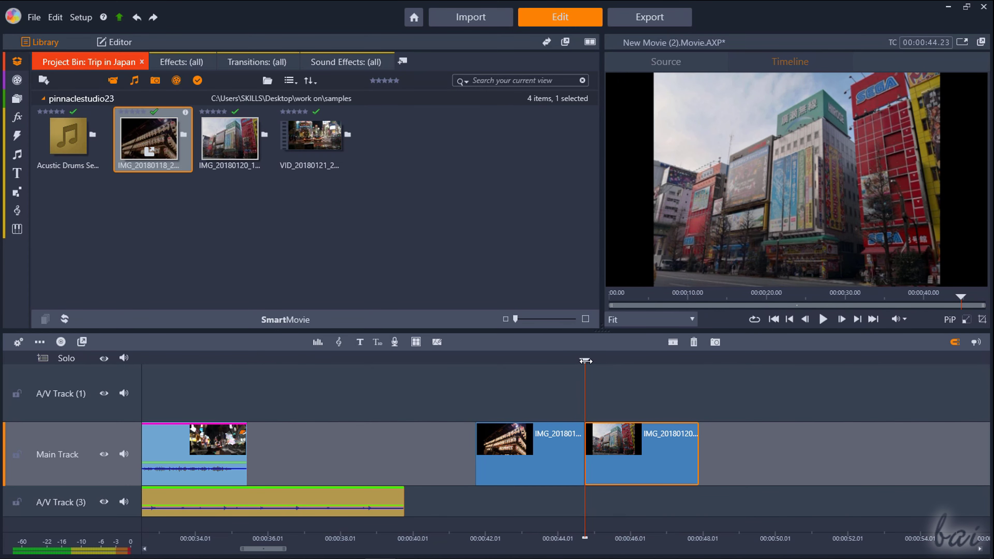
# - Place a BAS-Pie Blades In transition between the lantern and building photos, lengthened to 02.08
pyautogui.moveTo(585, 361)
pyautogui.mouseDown()
pyautogui.moveTo(566, 360)
pyautogui.moveTo(597, 360)
pyautogui.moveTo(575, 360)
pyautogui.mouseUp()
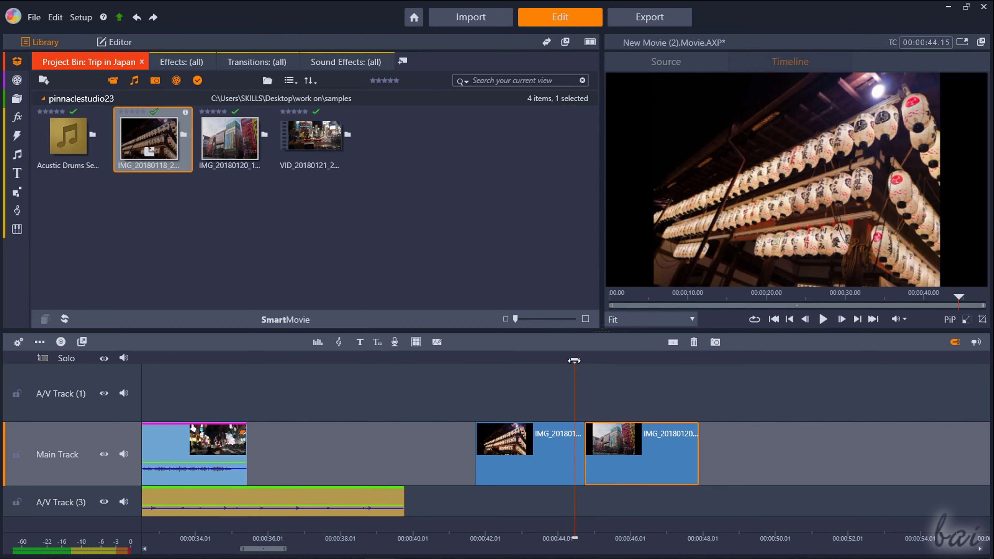
pyautogui.click(256, 61)
pyautogui.click(200, 180)
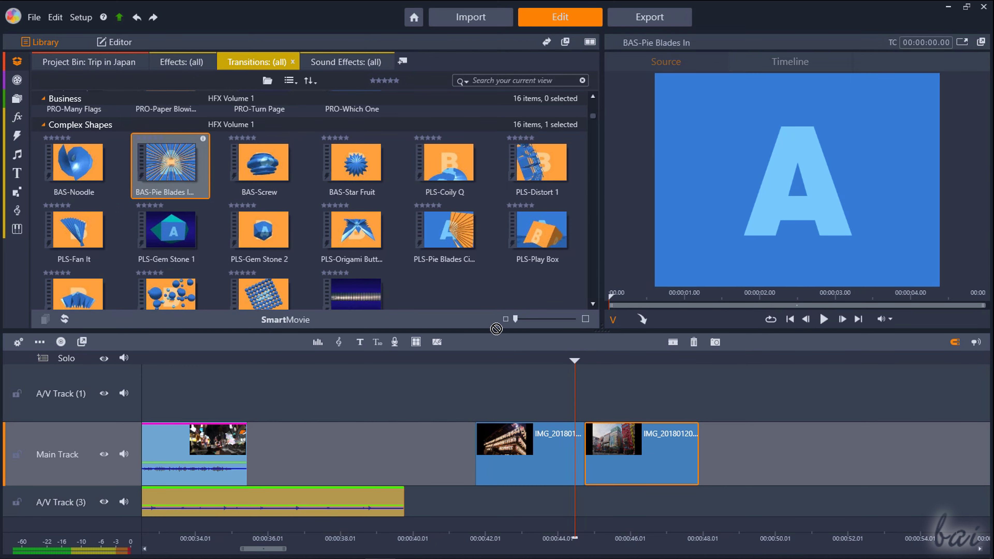
pyautogui.moveTo(496, 329); pyautogui.dragTo(575, 431)
pyautogui.press('Left')
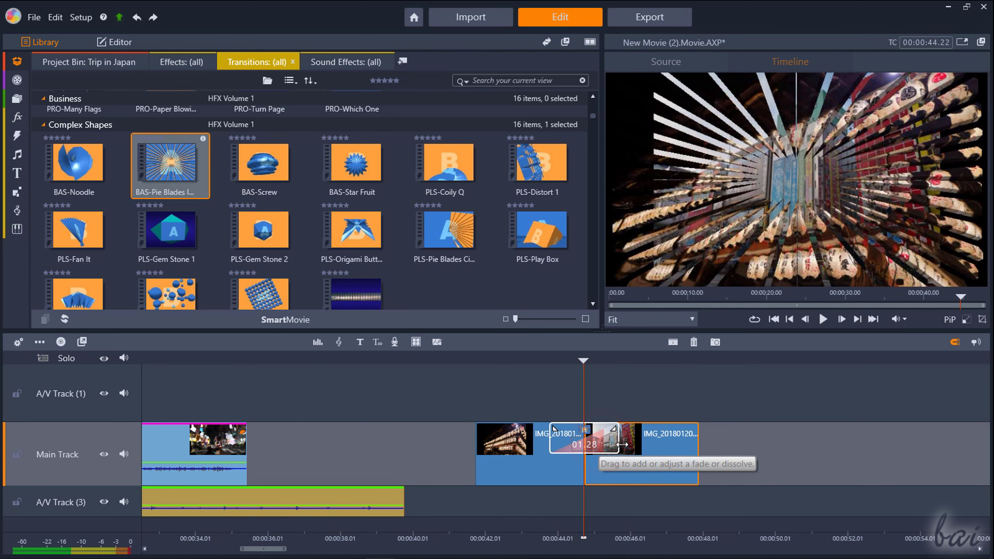
pyautogui.moveTo(622, 445); pyautogui.dragTo(623, 445)
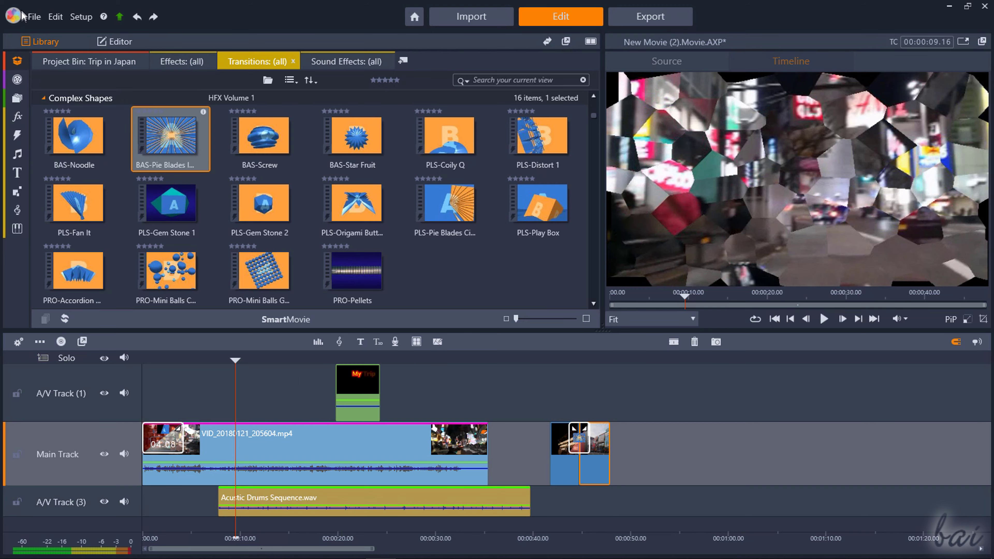
pyautogui.click(34, 17)
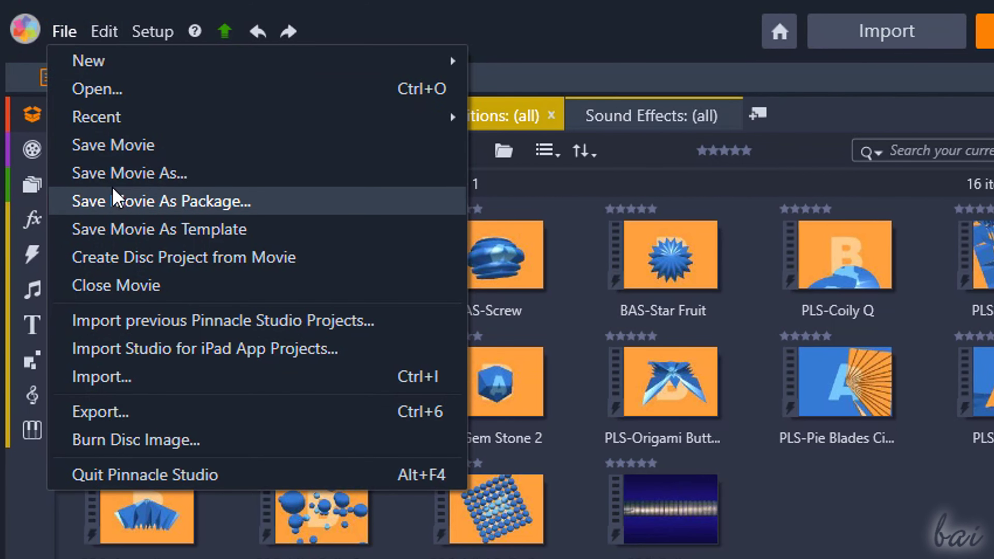
pyautogui.click(86, 121)
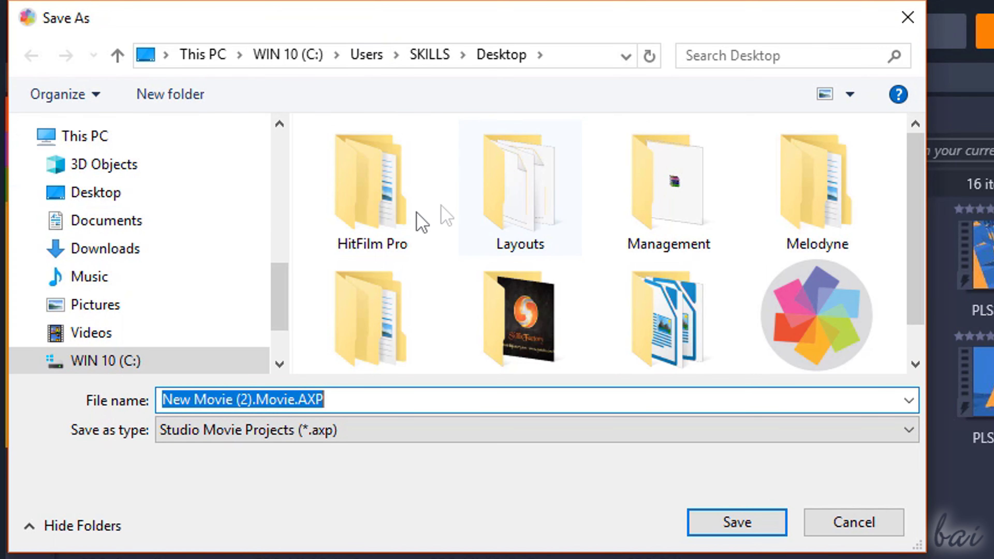
pyautogui.click(284, 399)
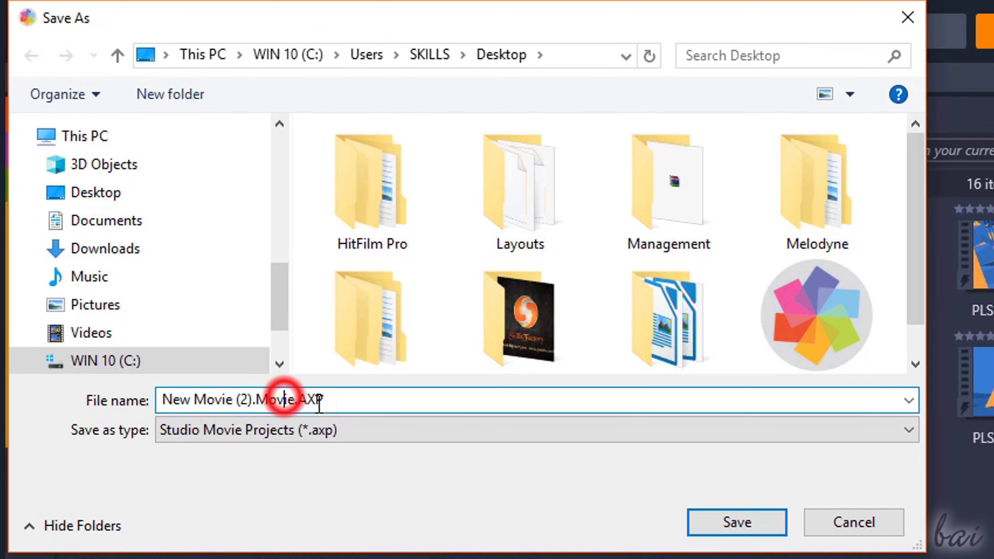
pyautogui.doubleClick(348, 401)
pyautogui.click(349, 455)
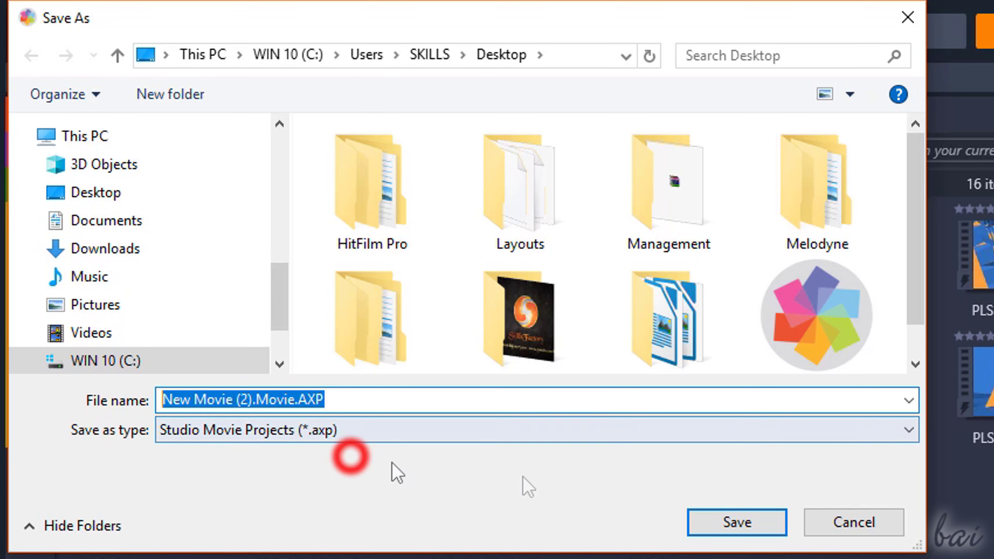
pyautogui.click(832, 525)
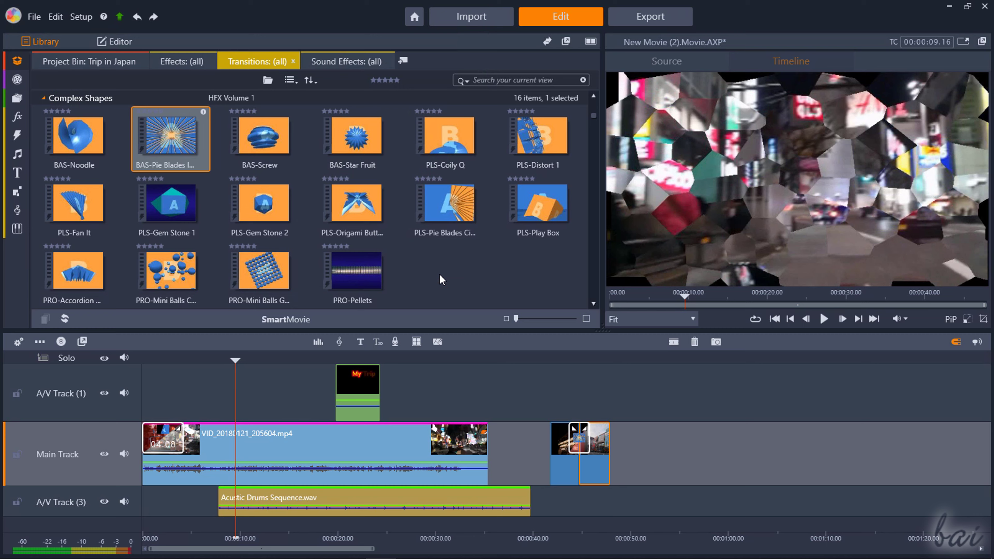
# - Browse the export settings by file extension, keeping mp4 with the Custom preset
pyautogui.click(665, 17)
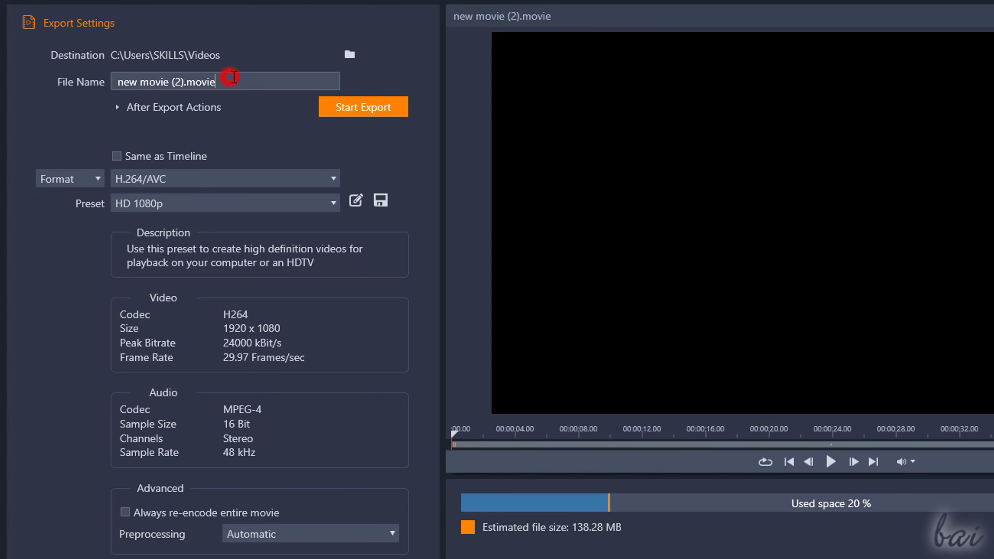
pyautogui.click(97, 180)
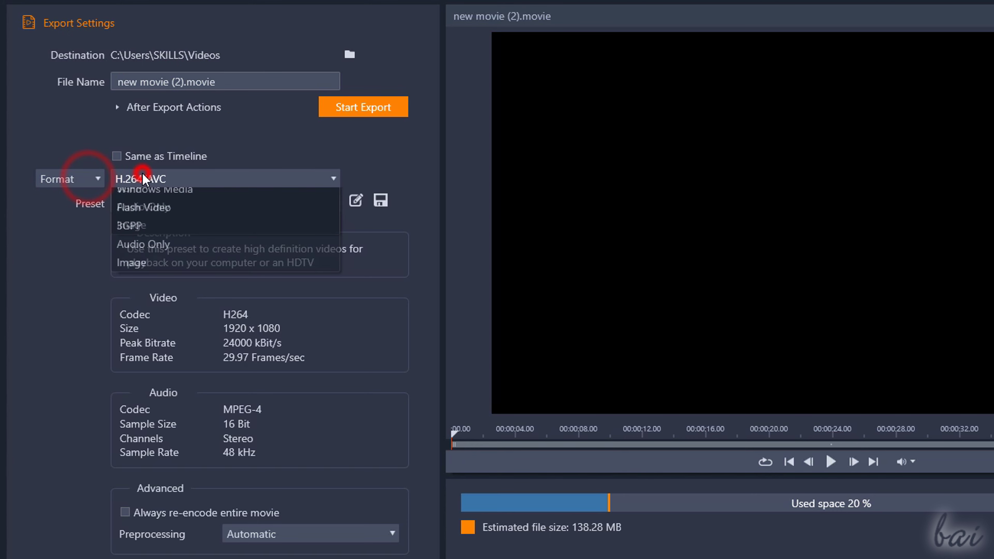
pyautogui.click(97, 179)
pyautogui.click(89, 214)
pyautogui.click(118, 179)
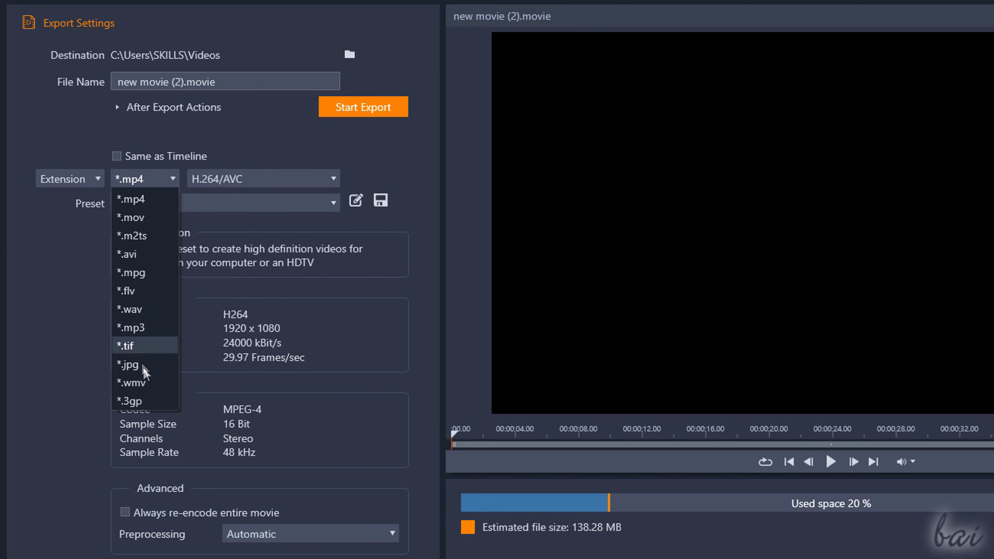
pyautogui.click(278, 180)
pyautogui.click(274, 180)
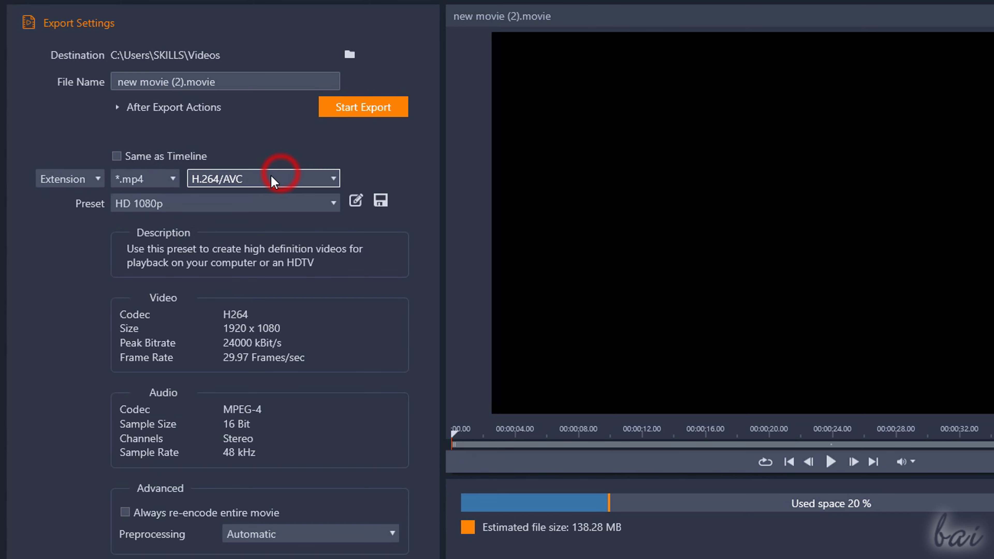
pyautogui.click(162, 211)
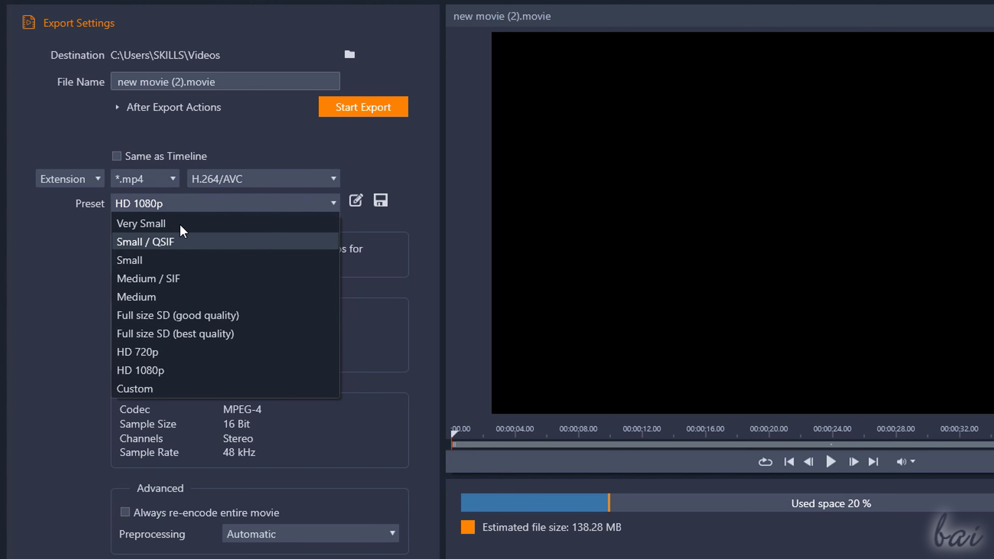
pyautogui.click(117, 391)
# - Try Device output with Apple and the iPhone 5 or above - High Quality preset
pyautogui.click(70, 179)
pyautogui.click(70, 234)
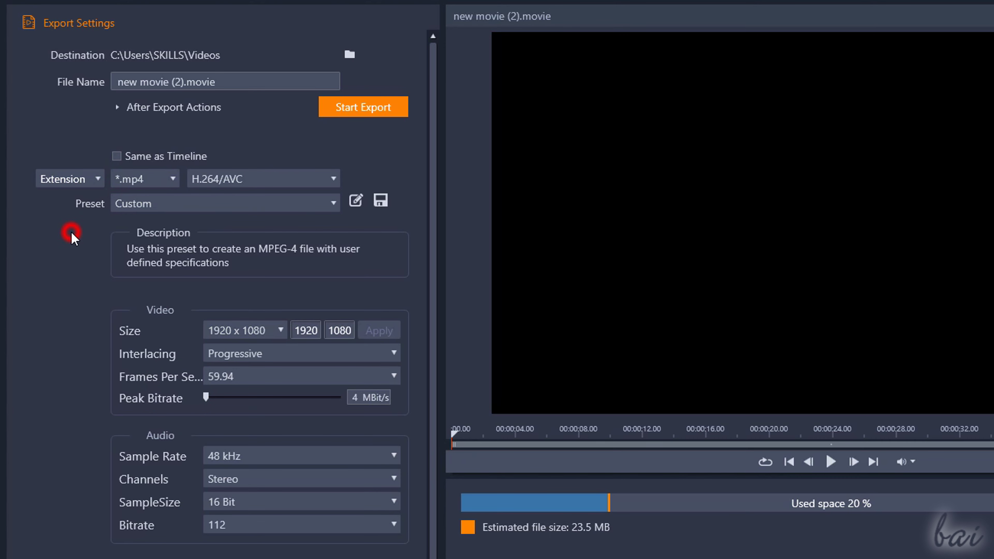
pyautogui.click(245, 179)
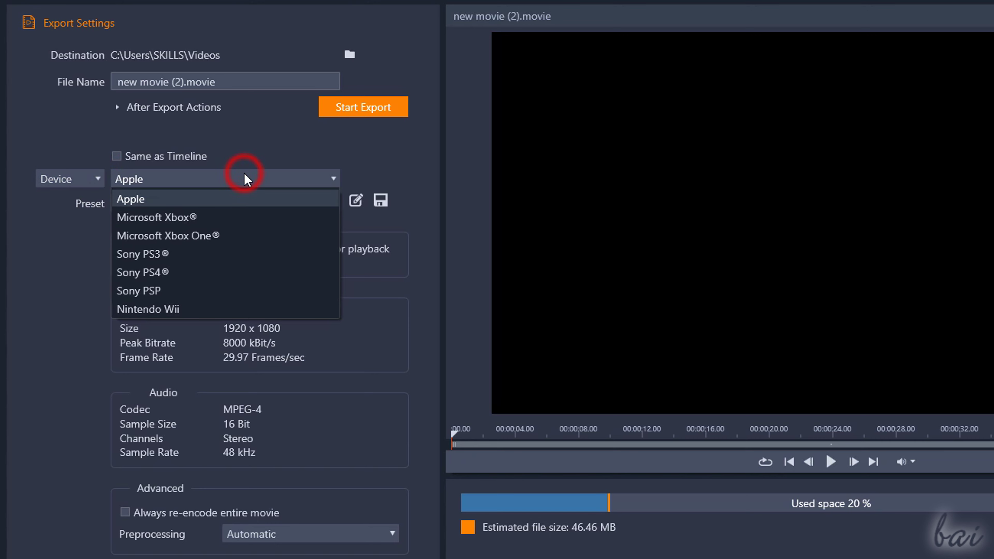
pyautogui.click(245, 179)
pyautogui.click(241, 198)
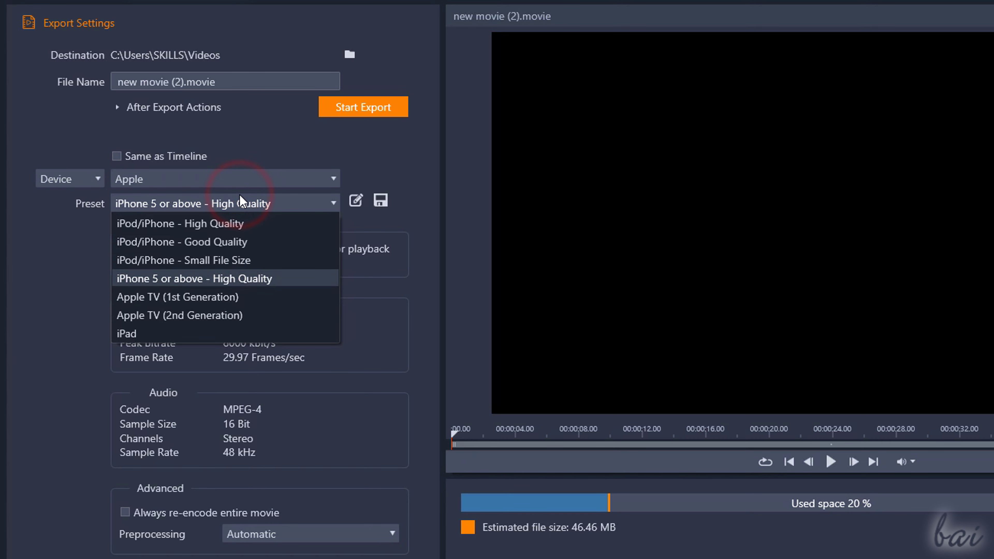
pyautogui.click(209, 201)
# - Switch the output to Web with YouTube as the provider
pyautogui.click(69, 179)
pyautogui.click(78, 257)
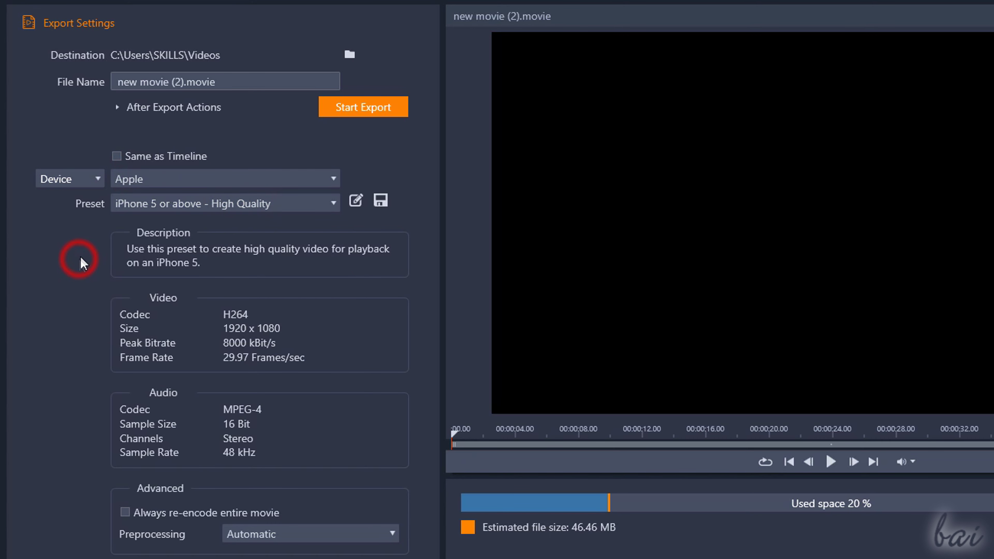
pyautogui.click(211, 183)
pyautogui.click(203, 236)
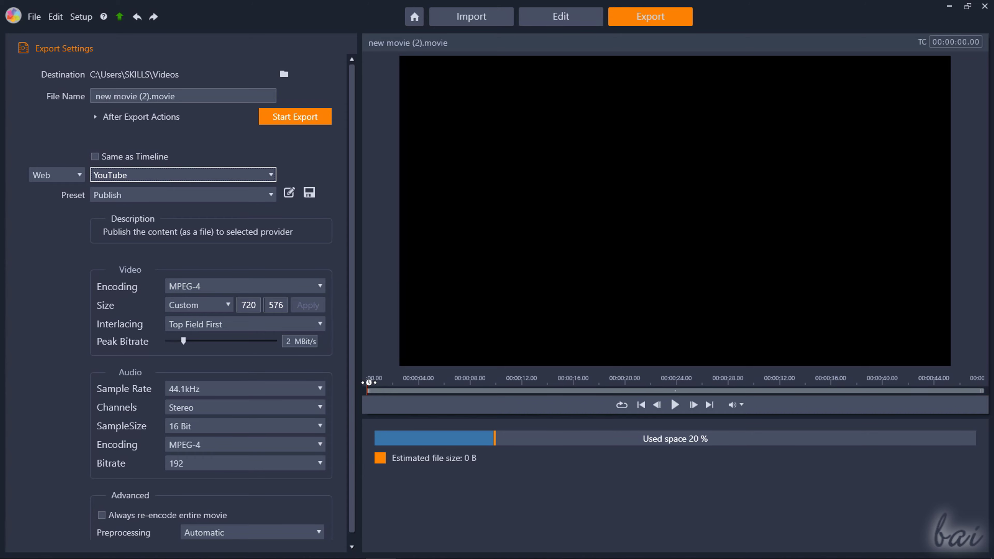
# - Check the export preview about five seconds in, then start the YouTube export
pyautogui.moveTo(368, 382); pyautogui.dragTo(958, 382)
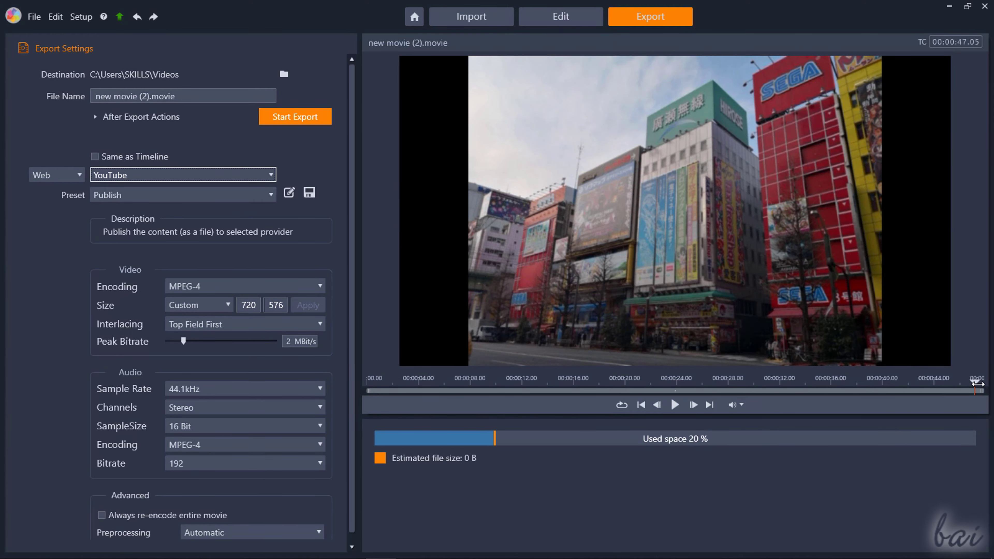
pyautogui.click(296, 115)
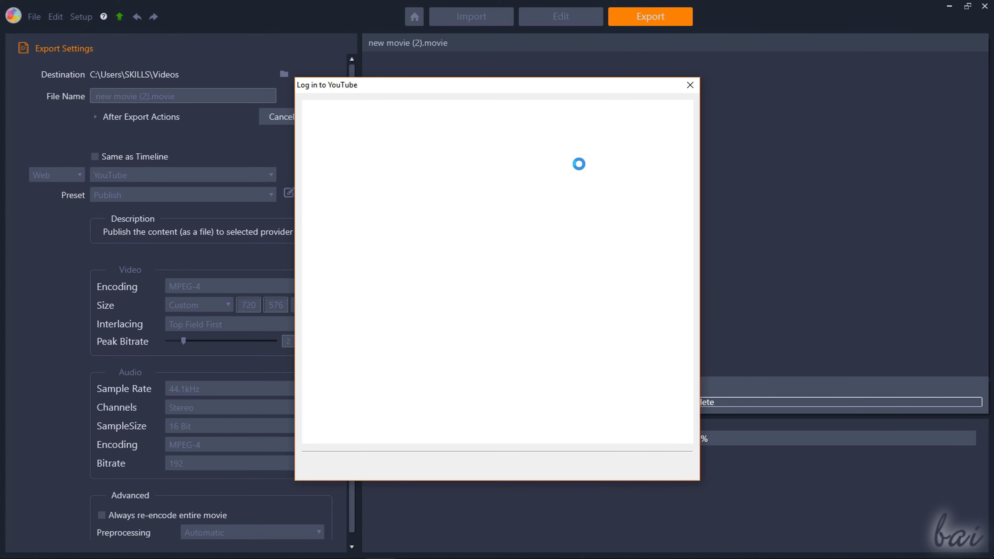